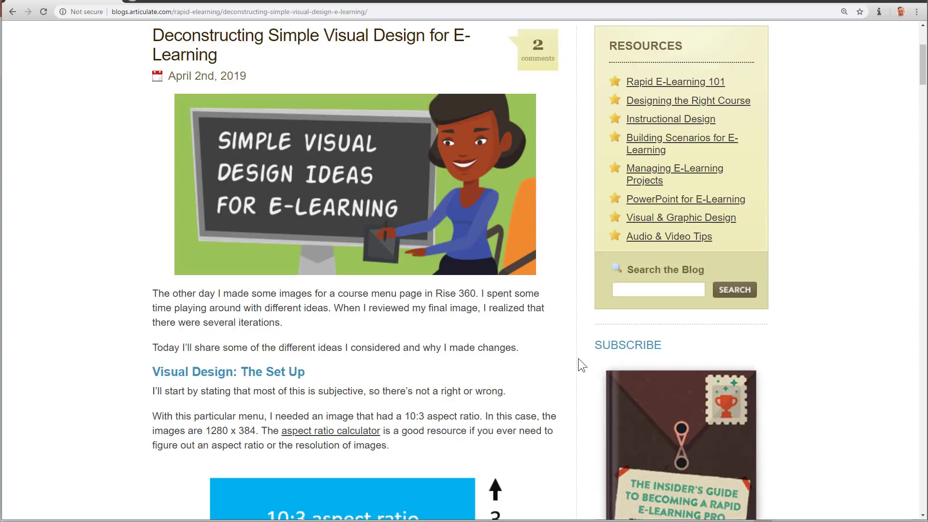
Scroll through the blog's header design examples down to the Example 5 pill-shaped header
scroll(530, 260, "down", 5)
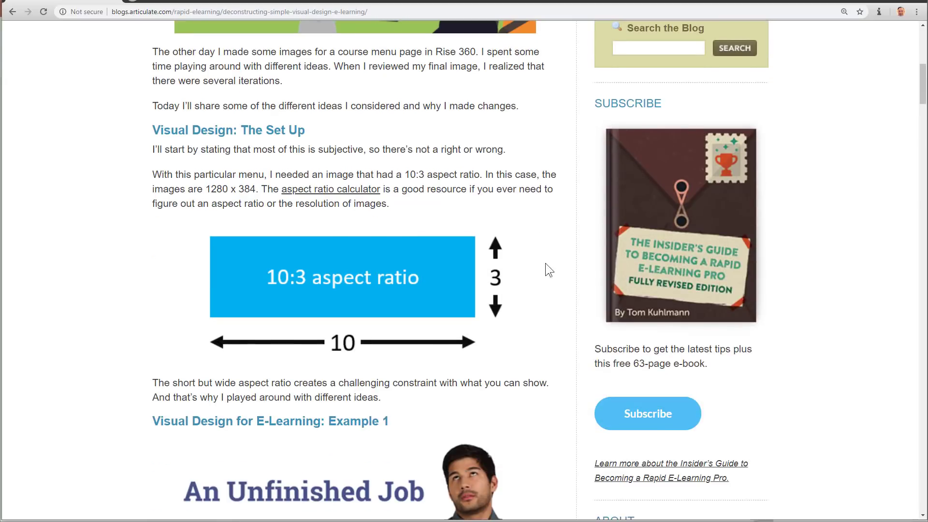
scroll(551, 263, "down", 8)
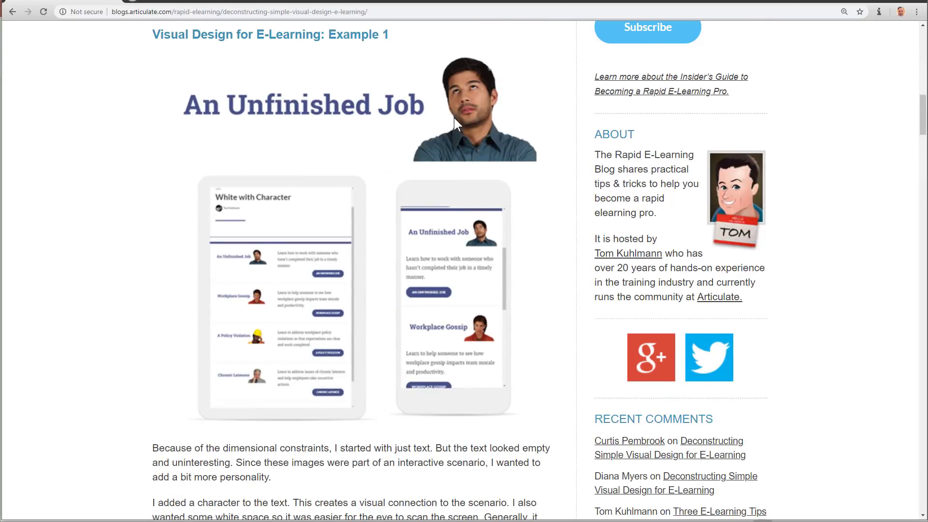
scroll(529, 140, "down", 9)
scroll(539, 179, "down", 6)
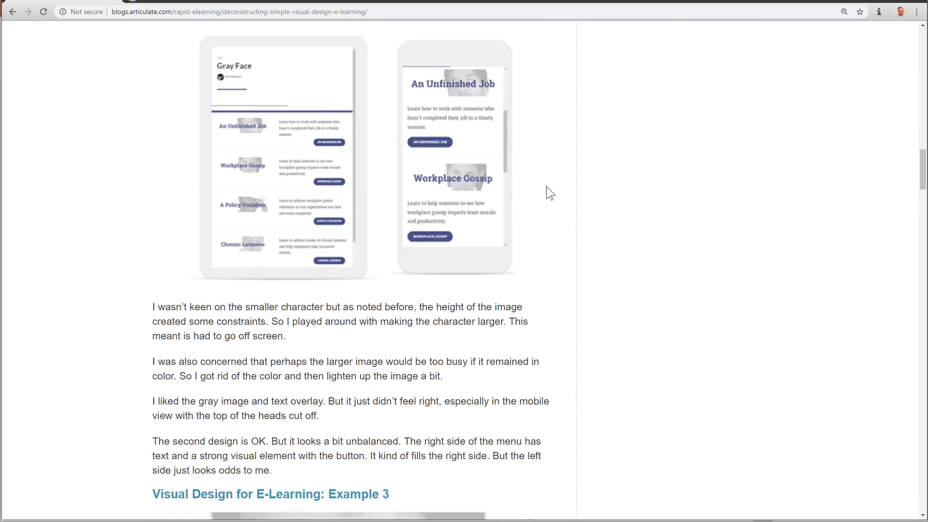
scroll(546, 187, "down", 20)
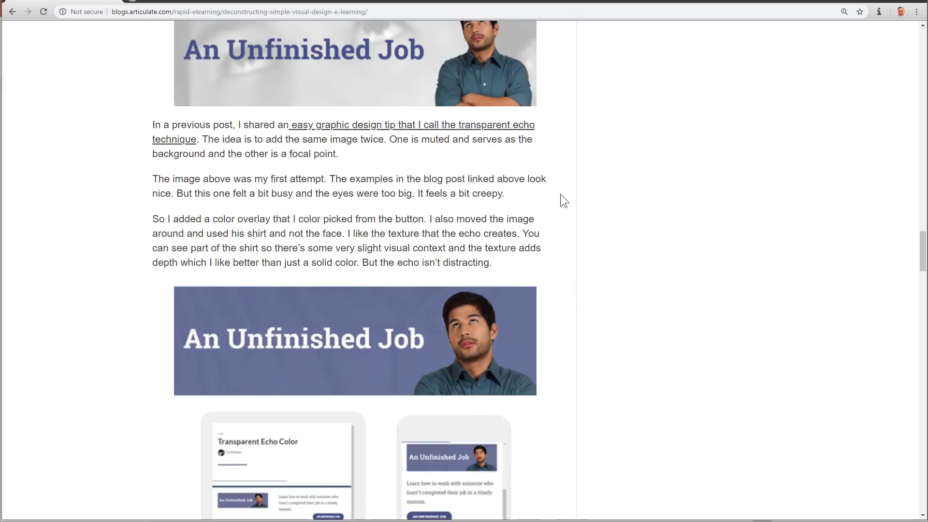
scroll(561, 193, "down", 10)
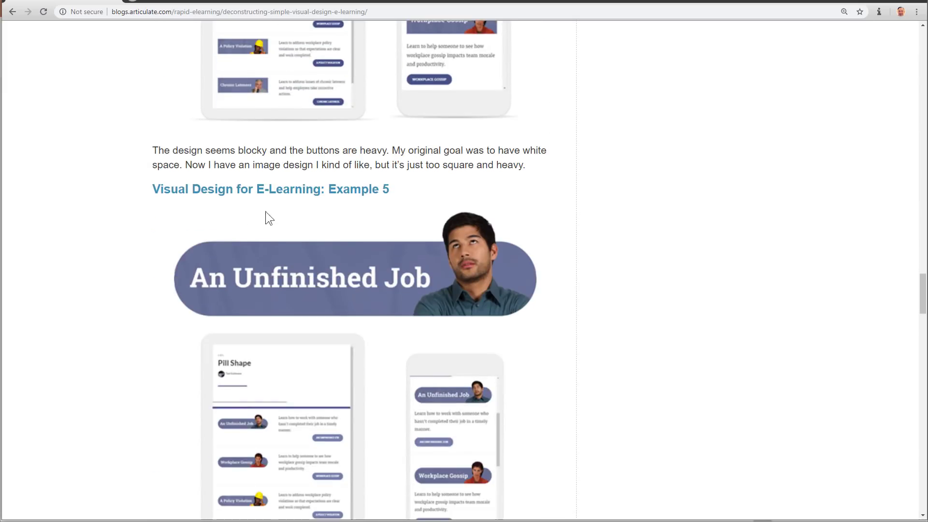
scroll(543, 309, "down", 1)
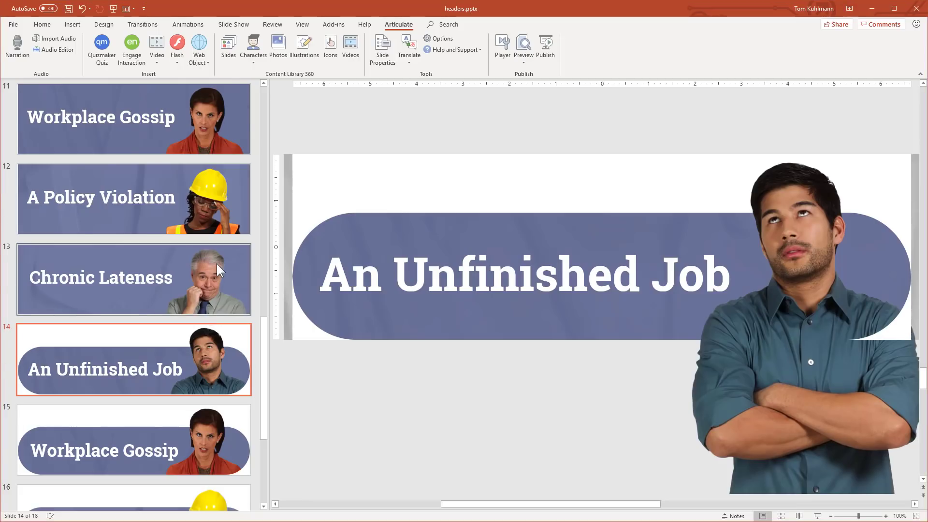
scroll(216, 262, "up", 10)
scroll(217, 263, "up", 2)
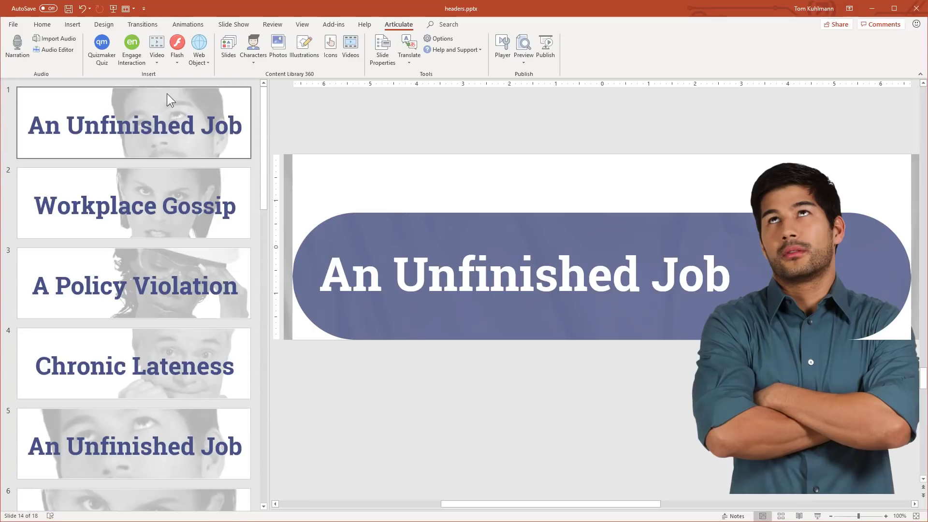
scroll(185, 164, "down", 6)
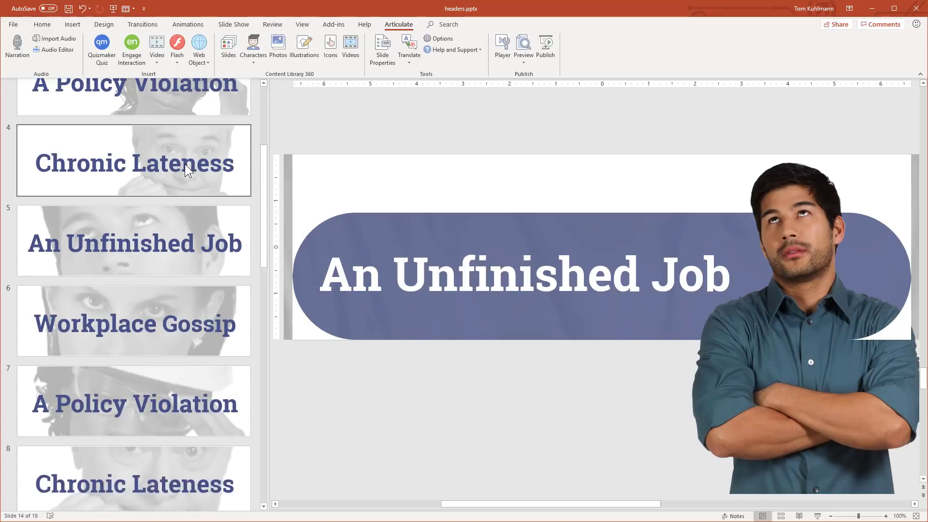
scroll(184, 169, "down", 5)
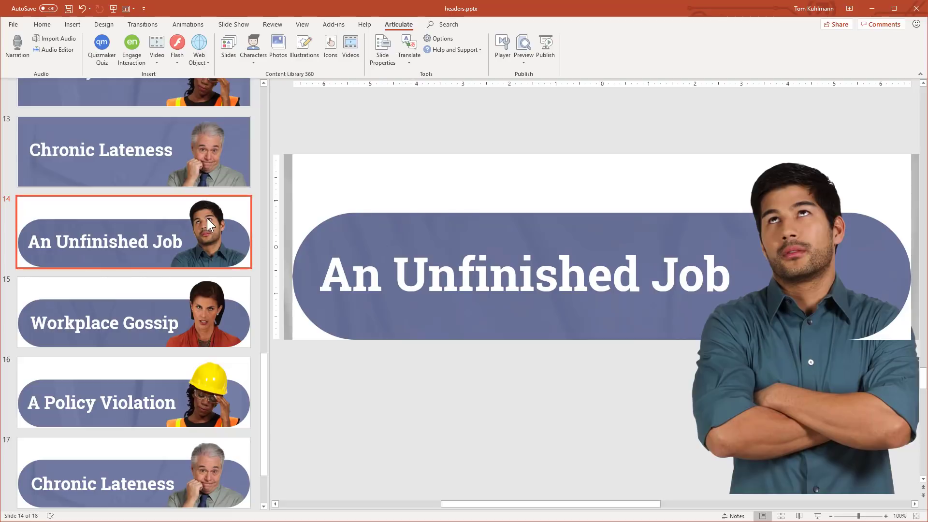
scroll(194, 257, "up", 3)
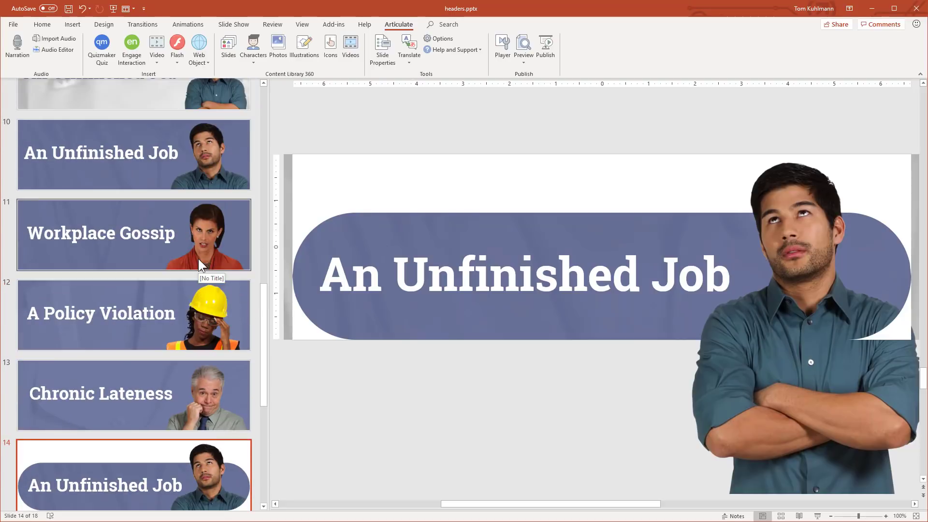
scroll(198, 259, "up", 1)
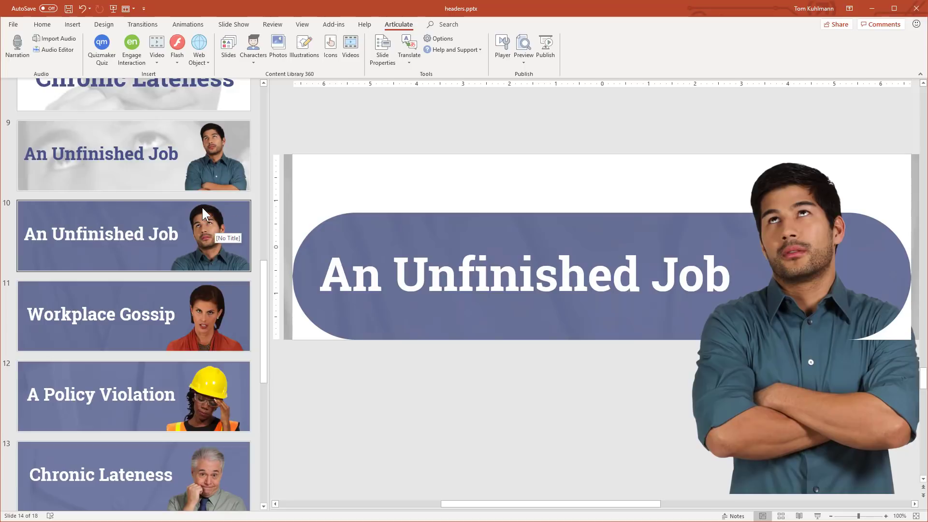
scroll(200, 202, "down", 6)
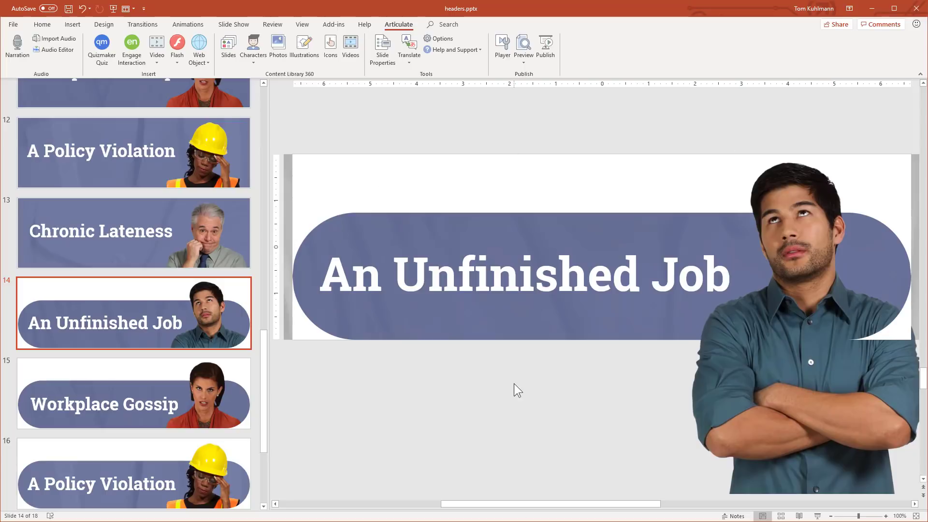
Select all objects on slide 14, bring up their context menu, then dismiss it and deselect
left_click(375, 134)
key("ctrl+a")
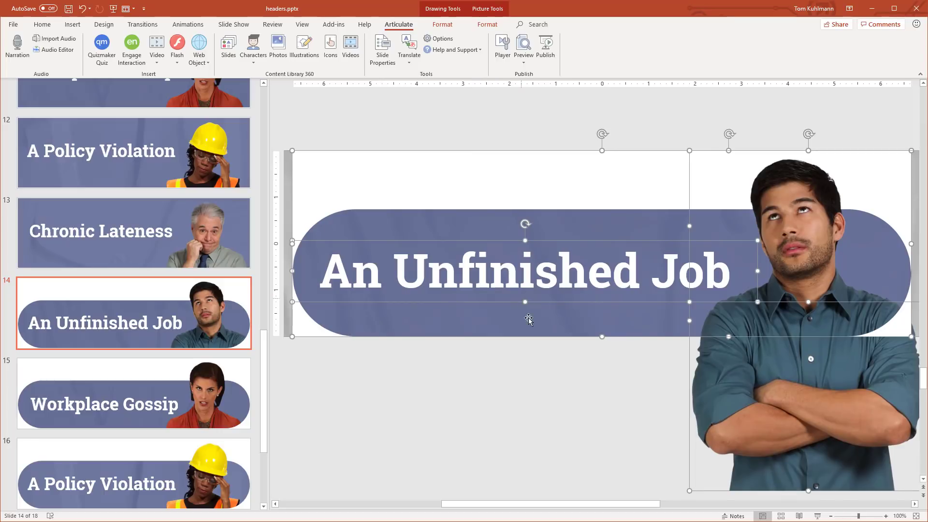
right_click(574, 238)
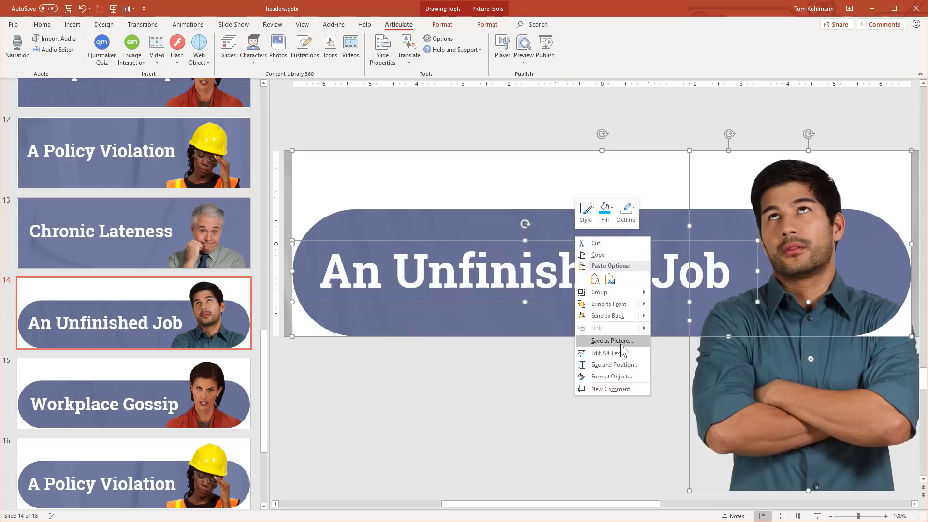
left_click(501, 359)
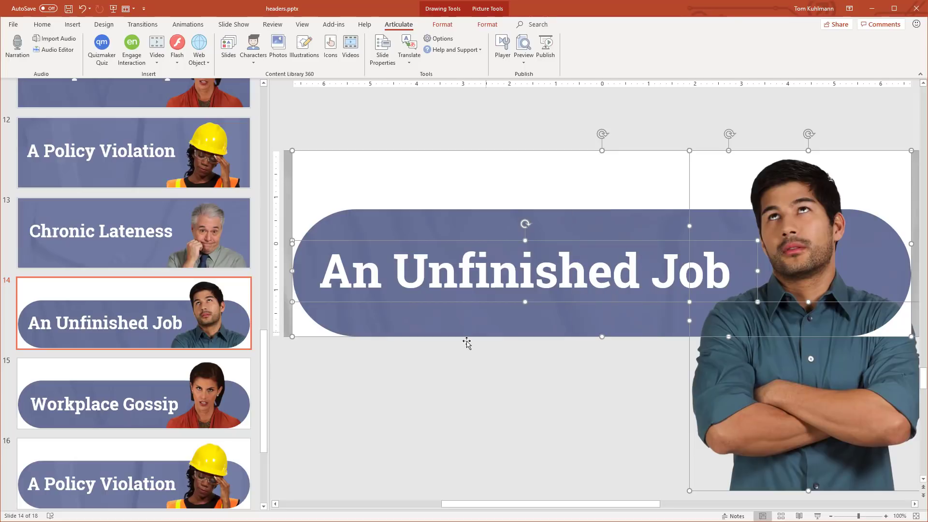
left_click(464, 375)
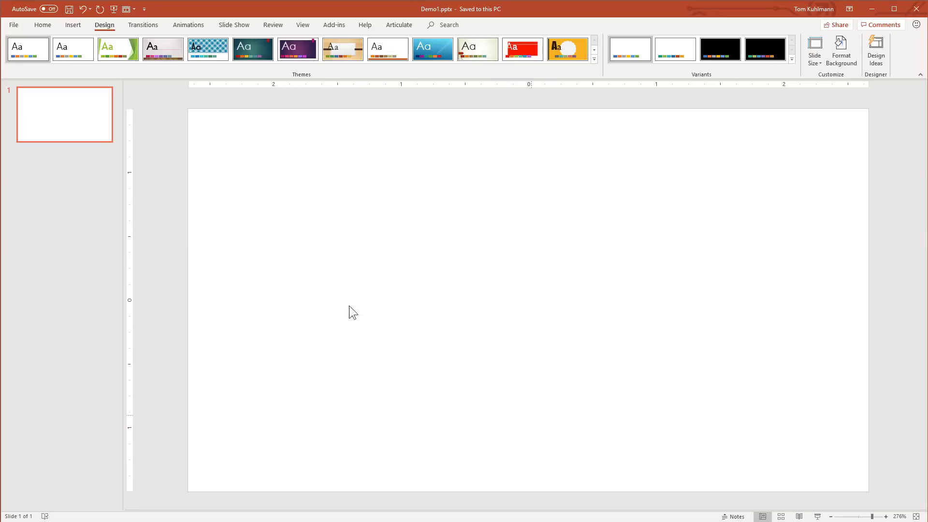
Resize the slide to a custom 10 by 3 inch banner, maximizing content, and save
left_click(109, 30)
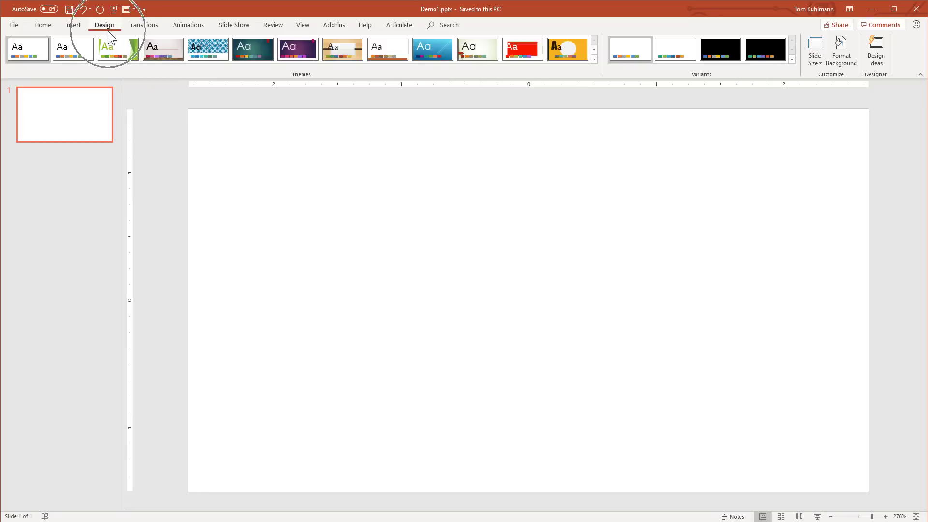
left_click(814, 61)
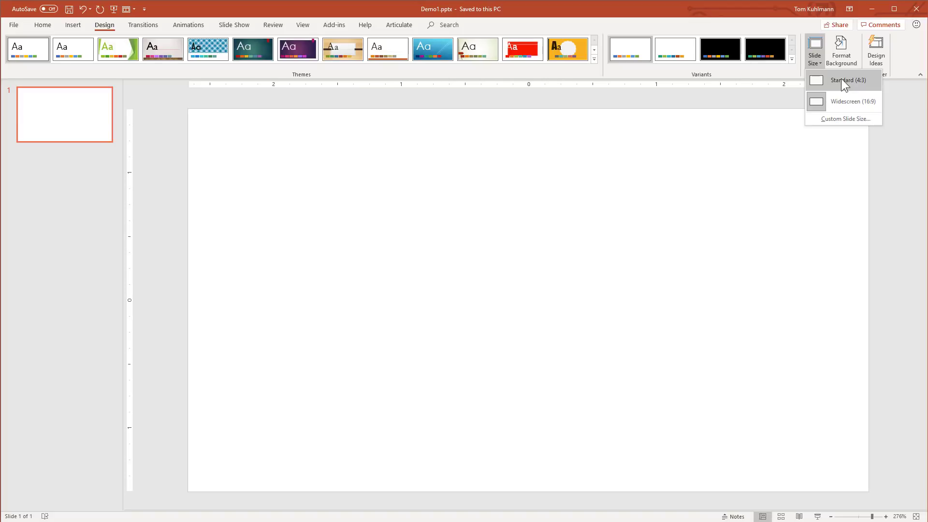
left_click(831, 119)
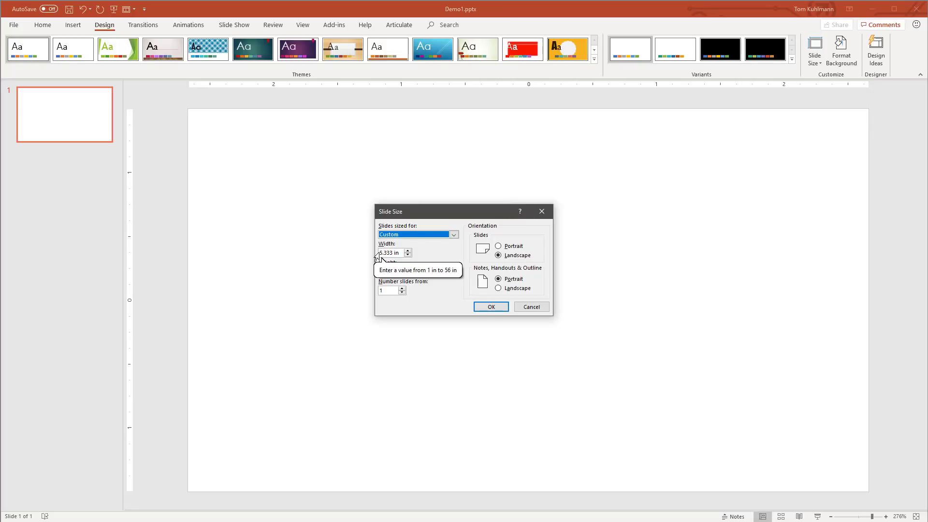
key("Tab")
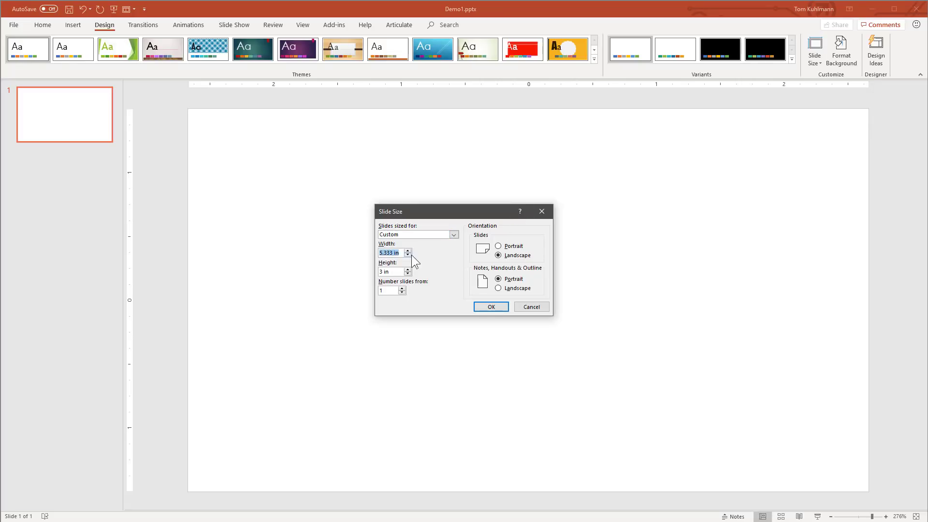
type("10")
left_click(491, 306)
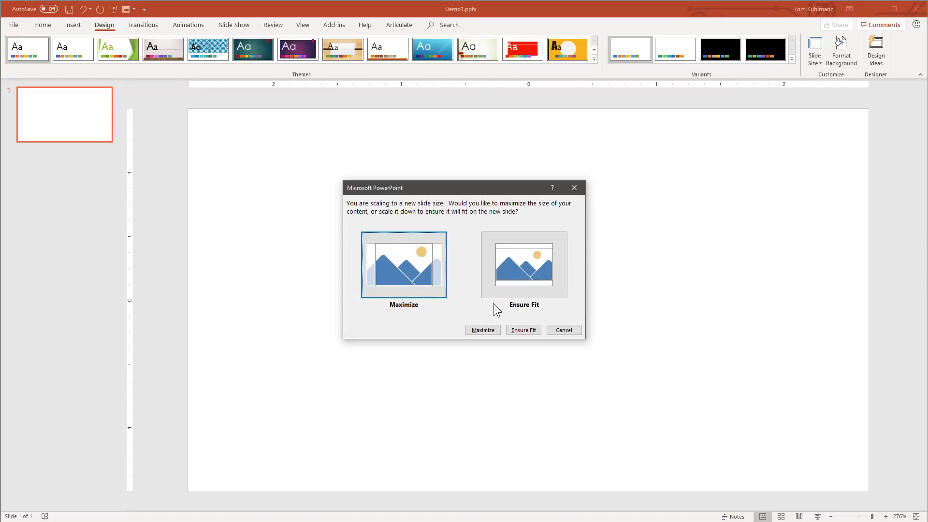
left_click(492, 333)
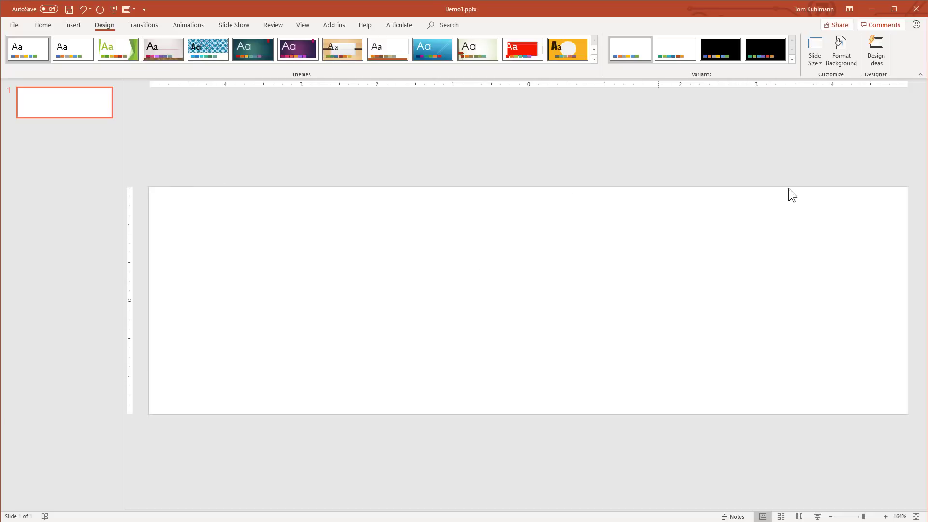
left_click(69, 9)
Draw a text box across the slide's left half and type the title 'Here Is My Title'
left_click(68, 27)
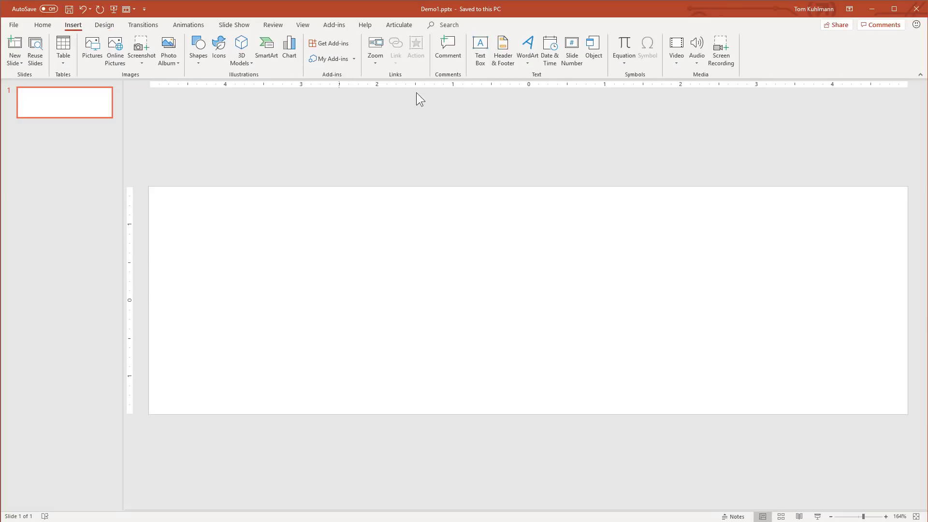
left_click(480, 48)
mouse_move(176, 227)
left_mouse_down()
mouse_move(427, 371)
mouse_move(547, 371)
left_mouse_up()
type("Here os")
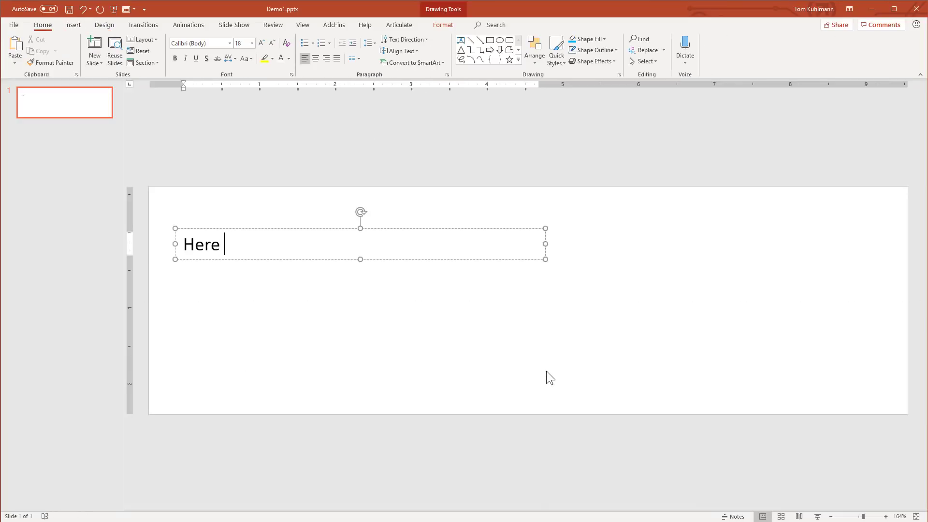
key("BackSpace")
key("BackSpace")
type("Is My Title")
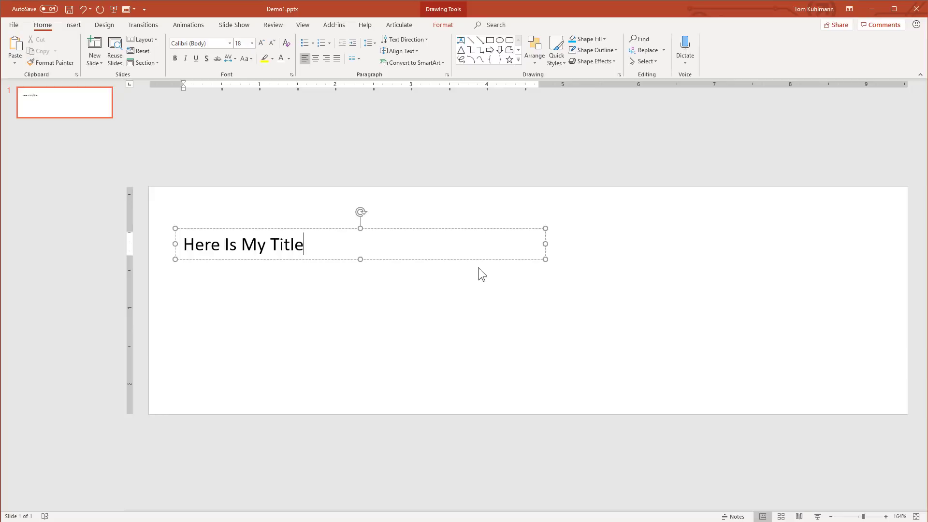
left_click(444, 234)
Make the title bold at 72 pt on one line, widening its box and moving it lower
left_click(261, 43)
left_click(261, 43)
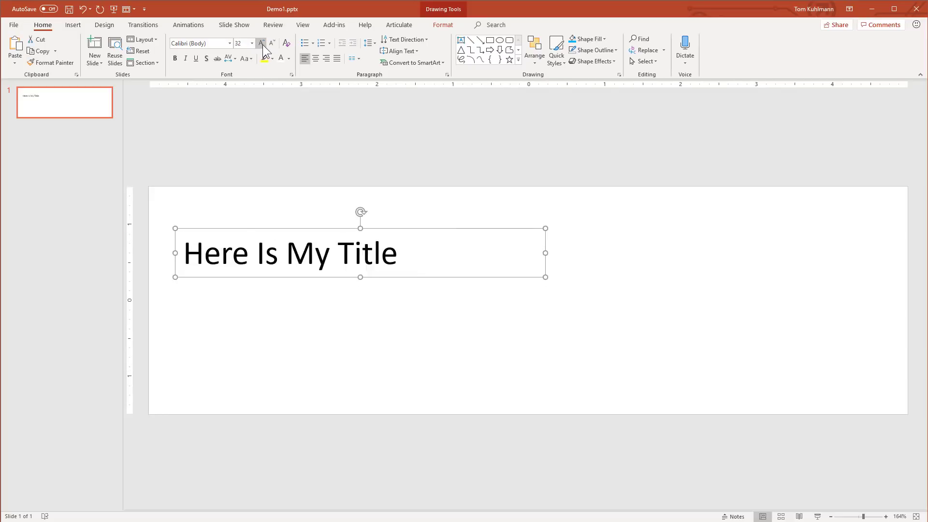
left_click(261, 43)
left_click(261, 43)
left_click(262, 45)
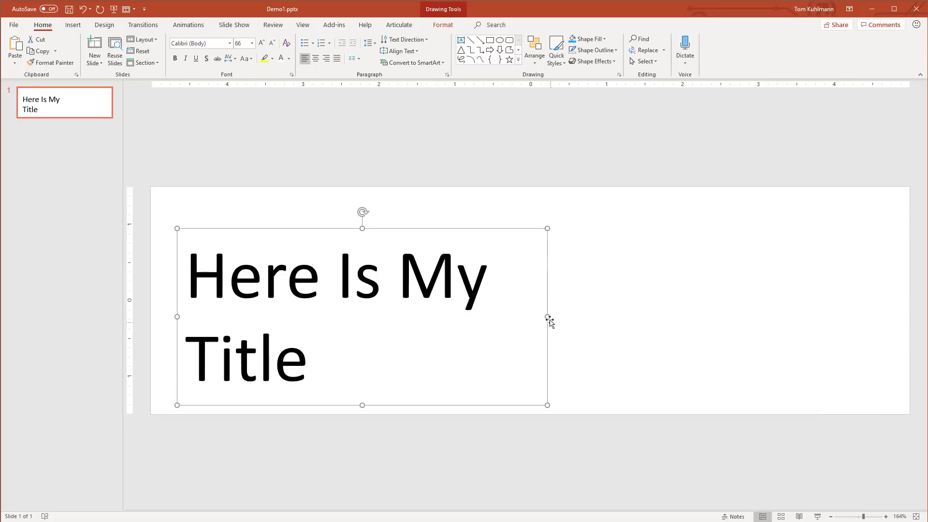
left_click_drag(546, 316, 668, 320)
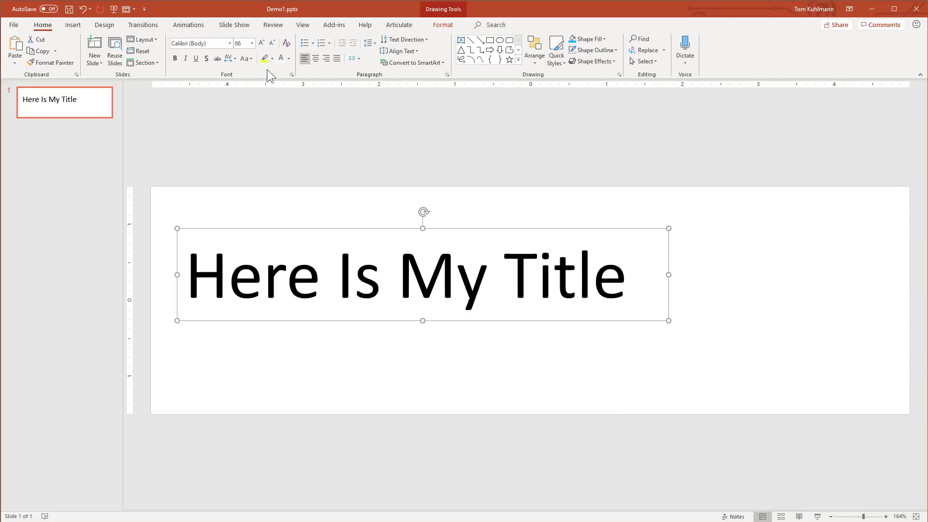
left_click(261, 43)
left_click(175, 58)
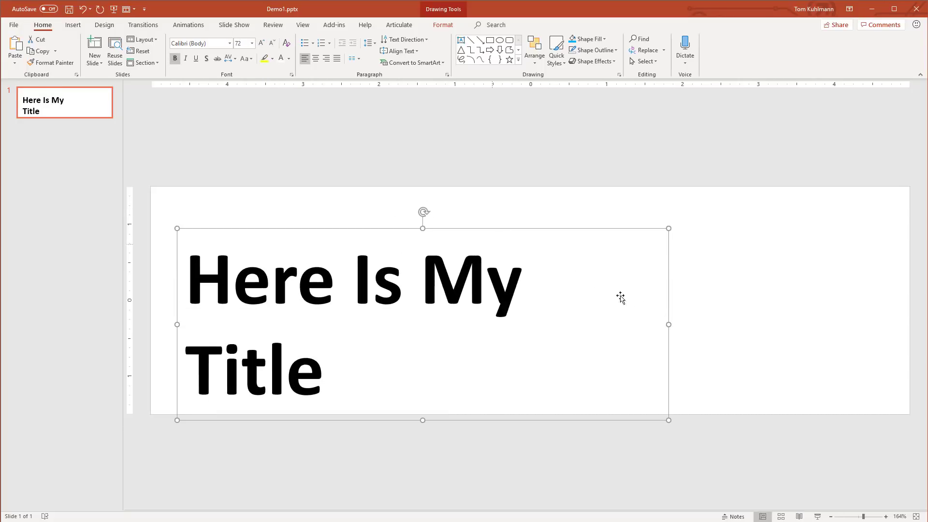
left_click_drag(668, 323, 770, 322)
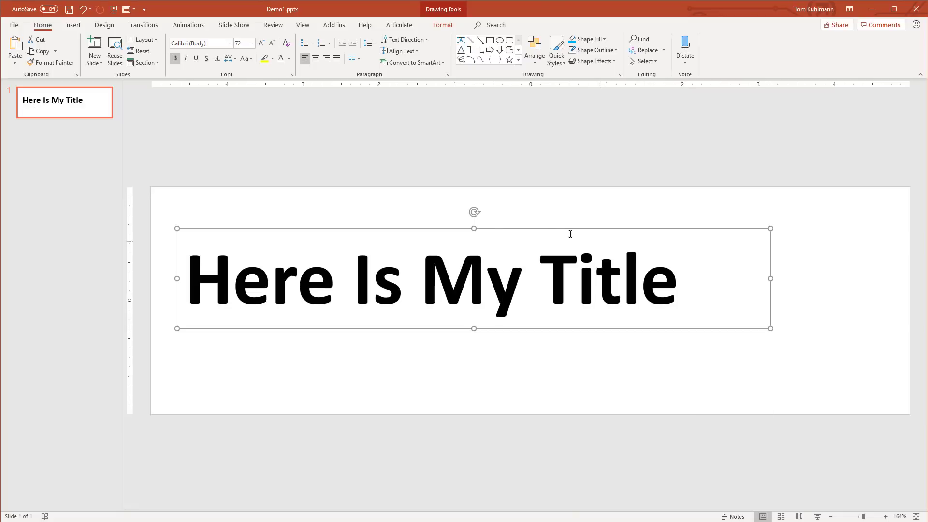
left_click_drag(549, 228, 546, 259)
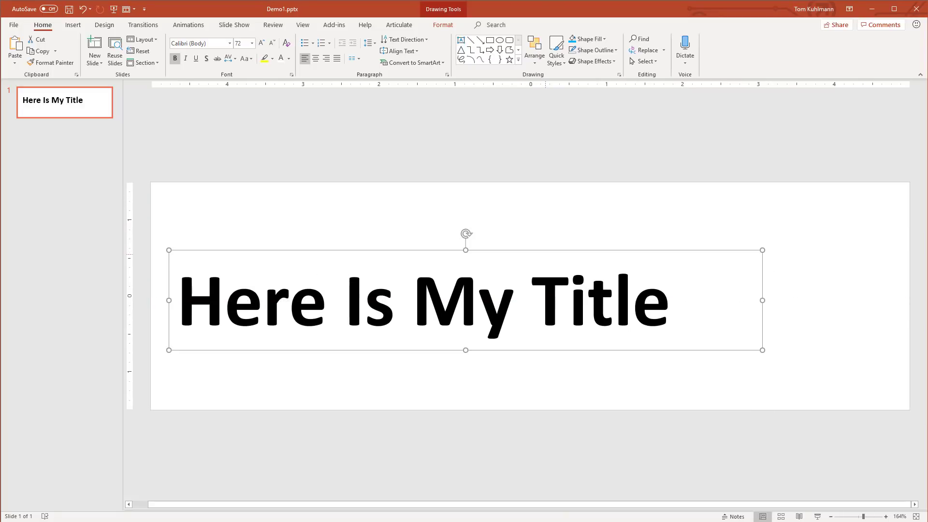
left_click(541, 169)
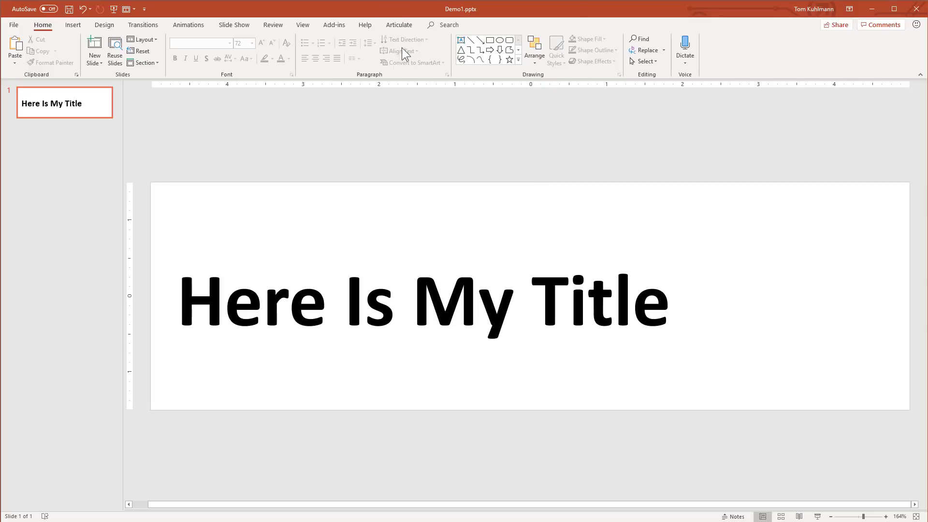
Show the Articulate ribbon tools, including the Content Library 360 options
left_click(403, 27)
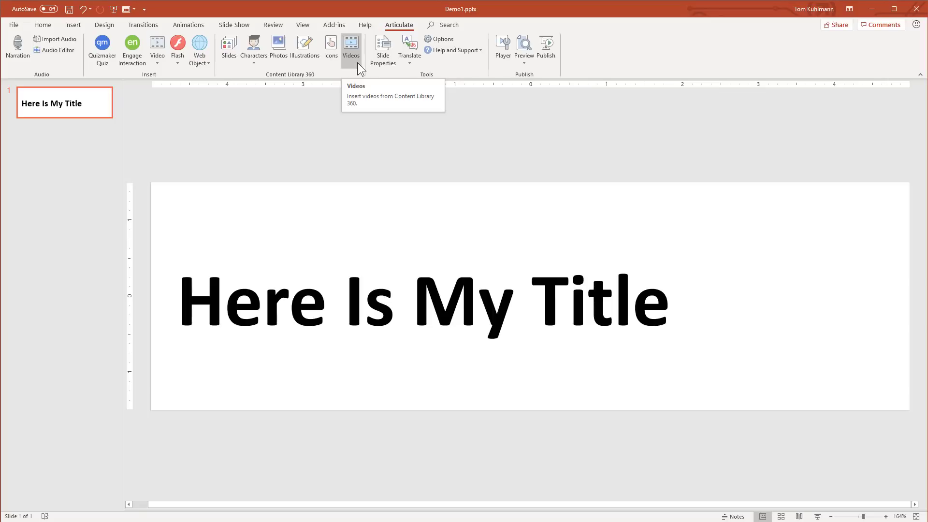
Browse the Content Library characters, checking Jet's poses, Illustrated styles and Lily's expressions and poses
left_click(254, 62)
left_click(268, 76)
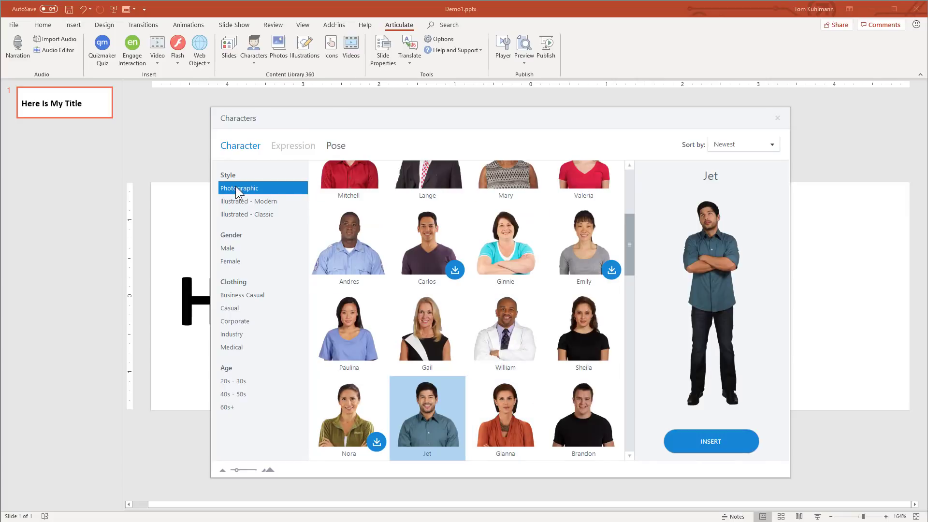
left_click_drag(629, 252, 627, 216)
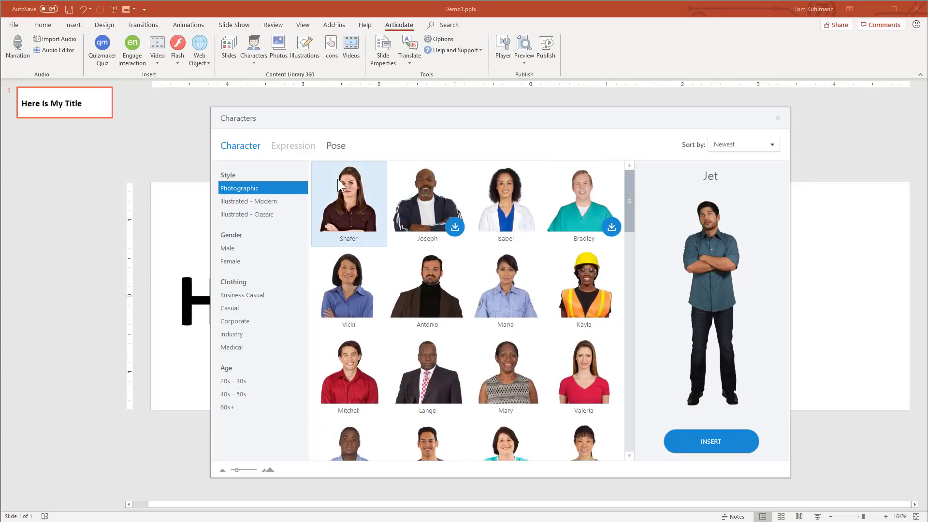
left_click(338, 151)
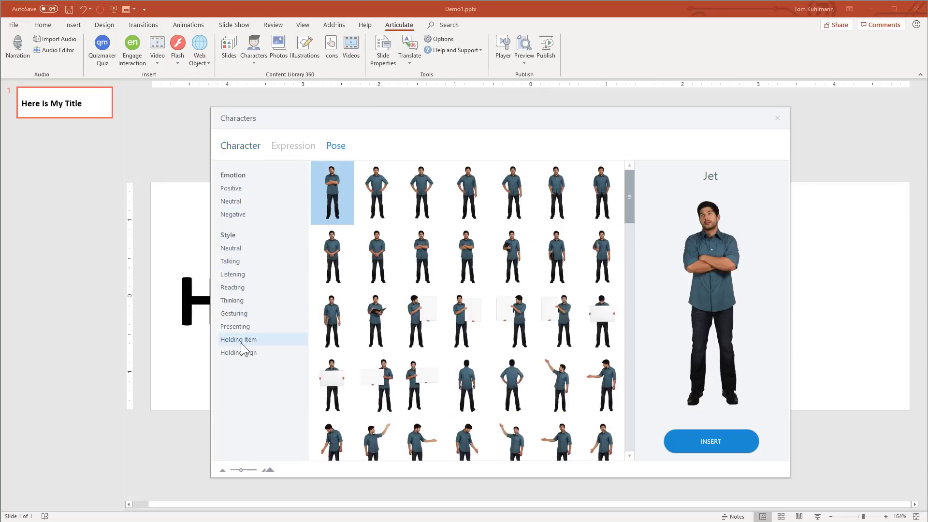
left_click(245, 147)
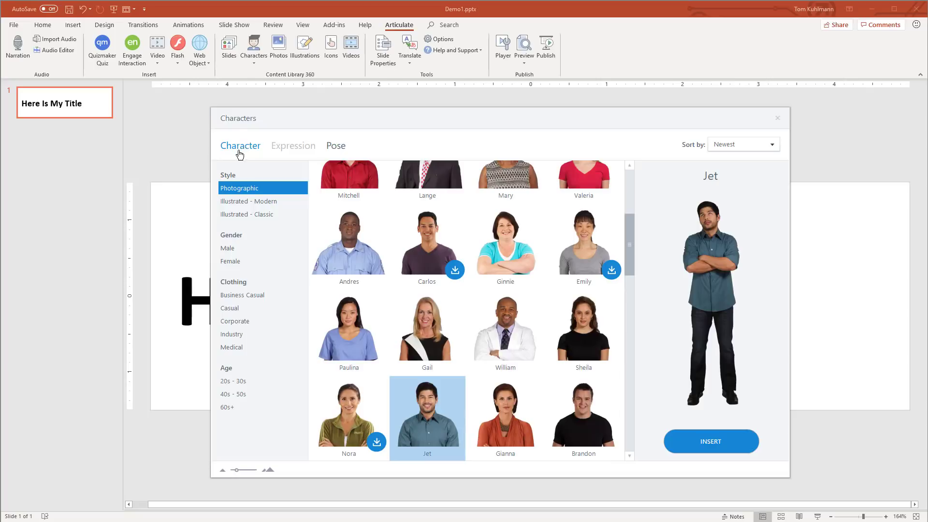
left_click(254, 202)
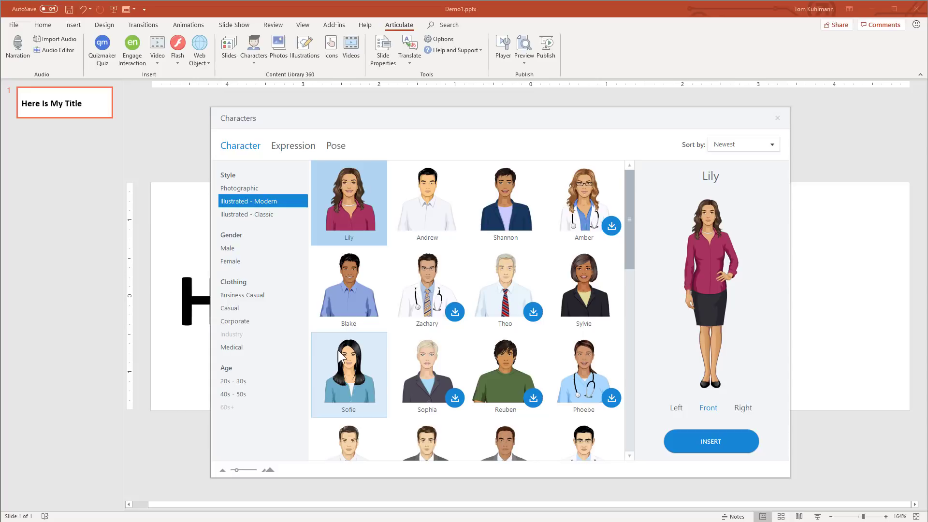
left_click(270, 214)
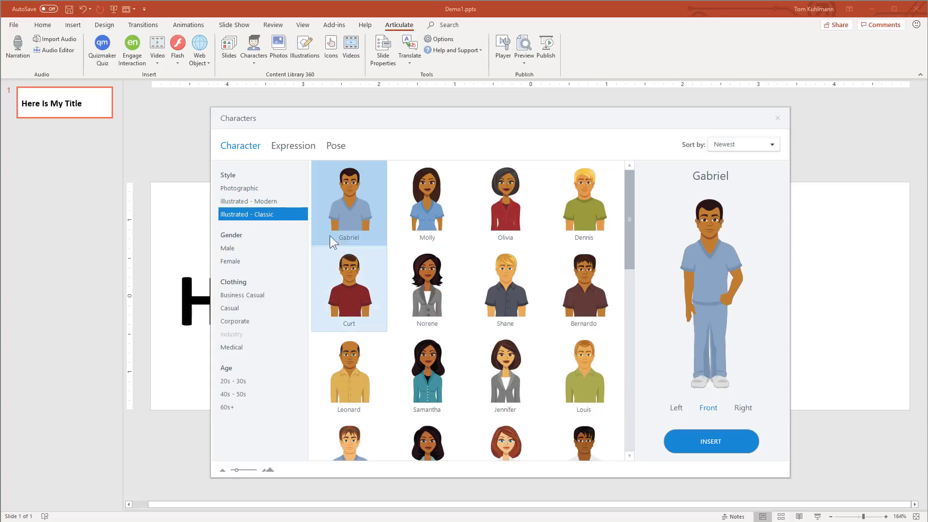
left_click(262, 213)
left_click(262, 200)
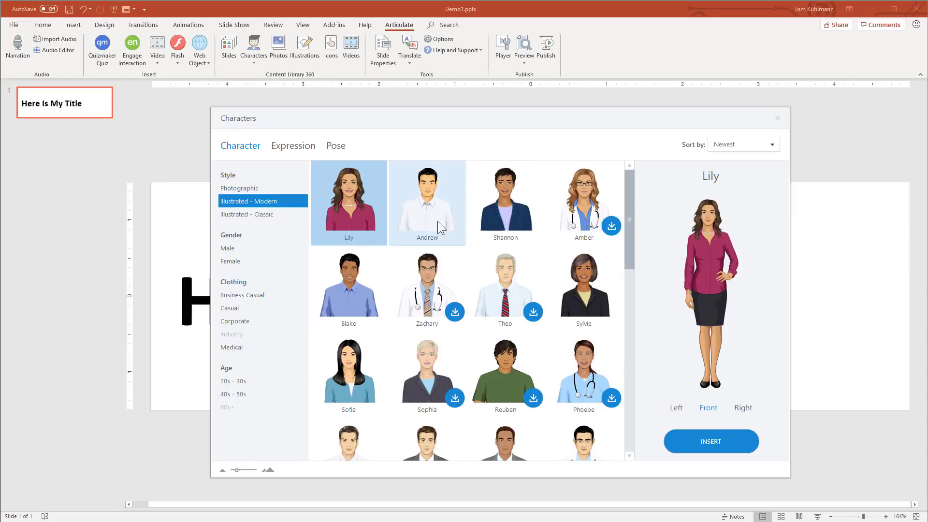
left_click(289, 147)
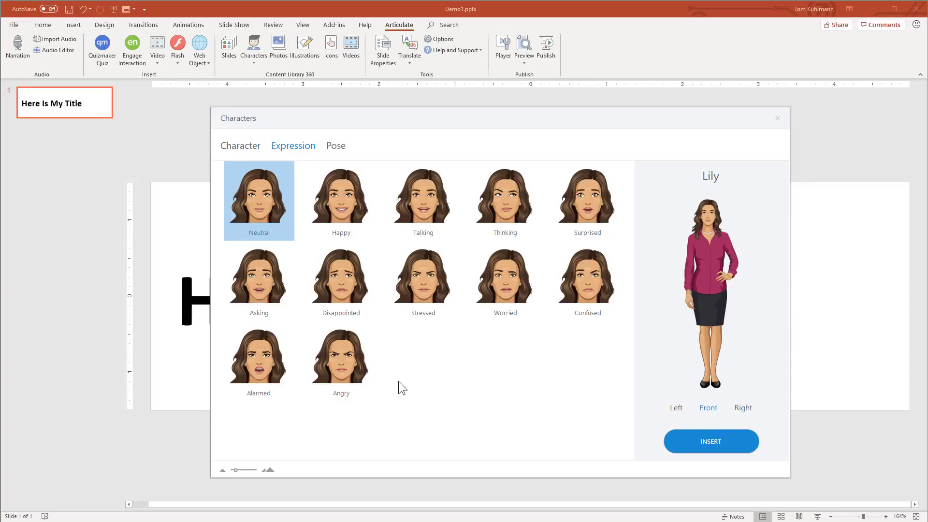
left_click(336, 147)
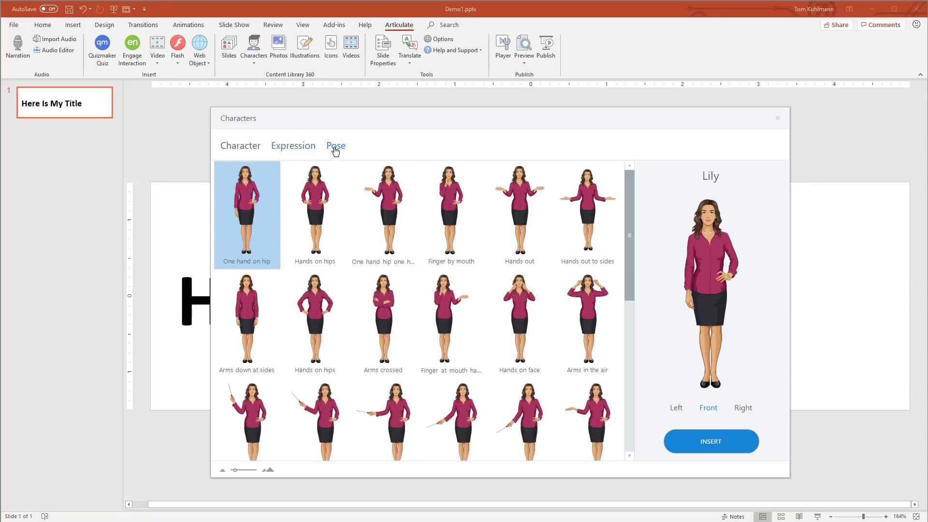
left_click(256, 151)
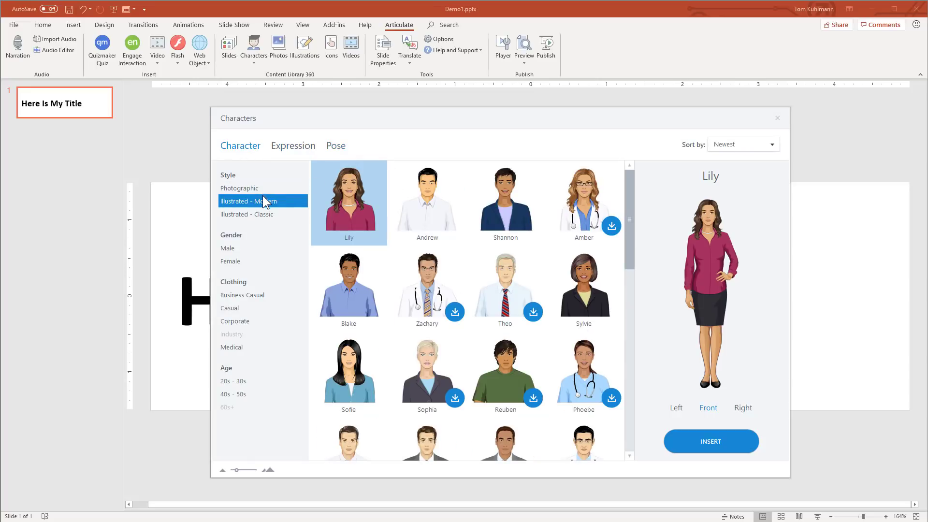
Filter to Photographic characters and insert Jet in the arms-crossed pose
left_click(251, 187)
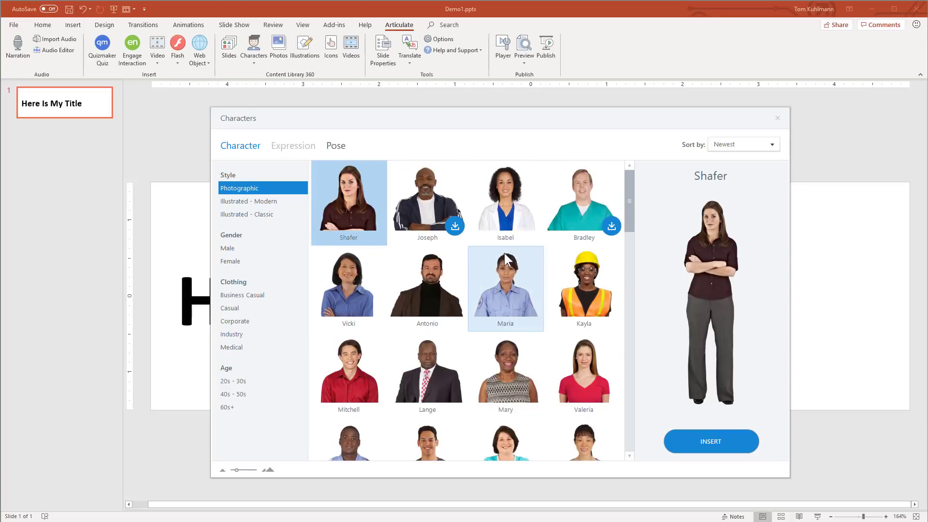
scroll(504, 253, "down", 15)
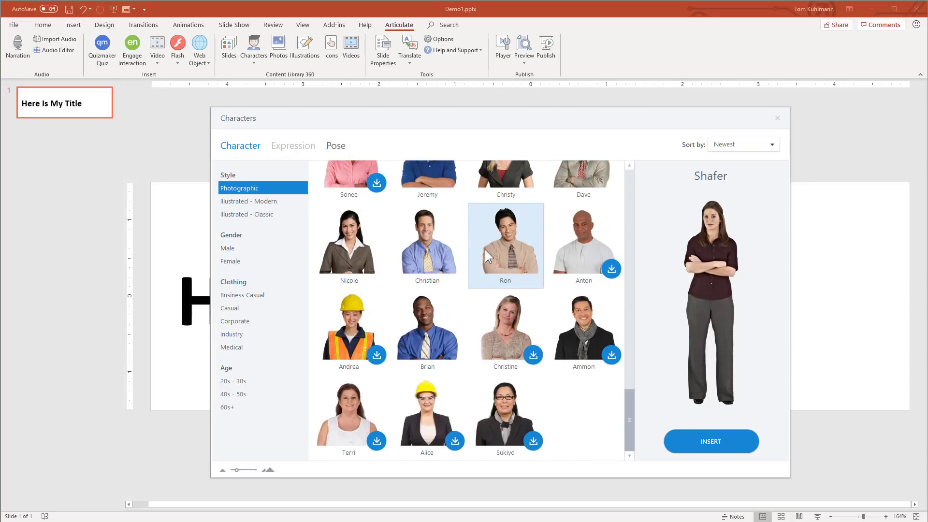
scroll(485, 249, "up", 8)
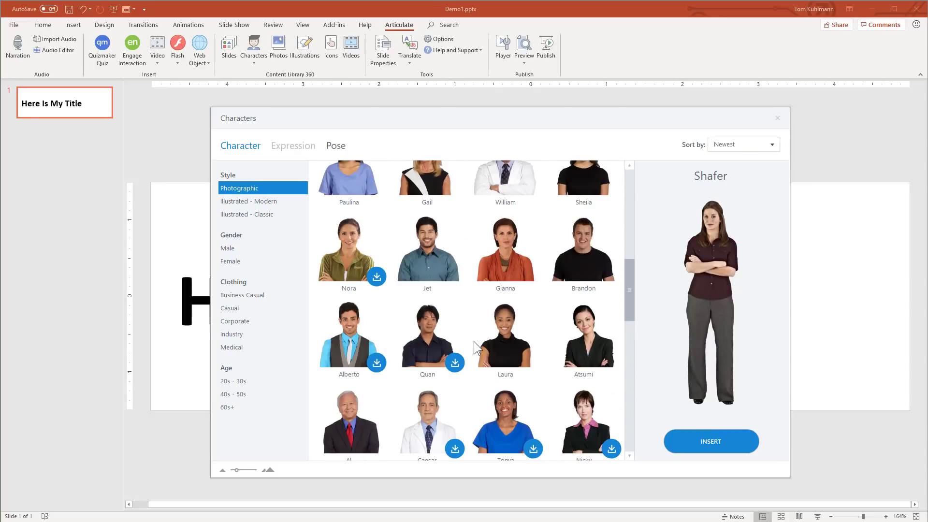
left_click(434, 251)
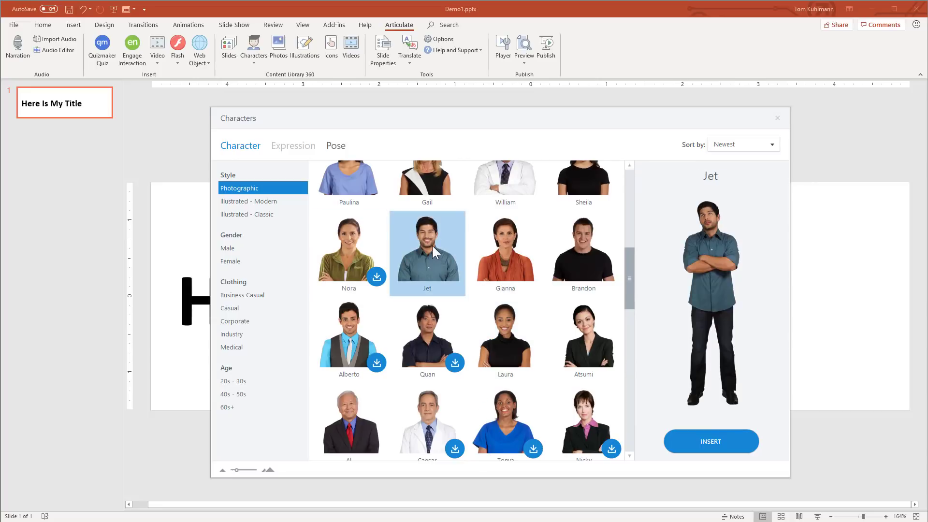
left_click(338, 146)
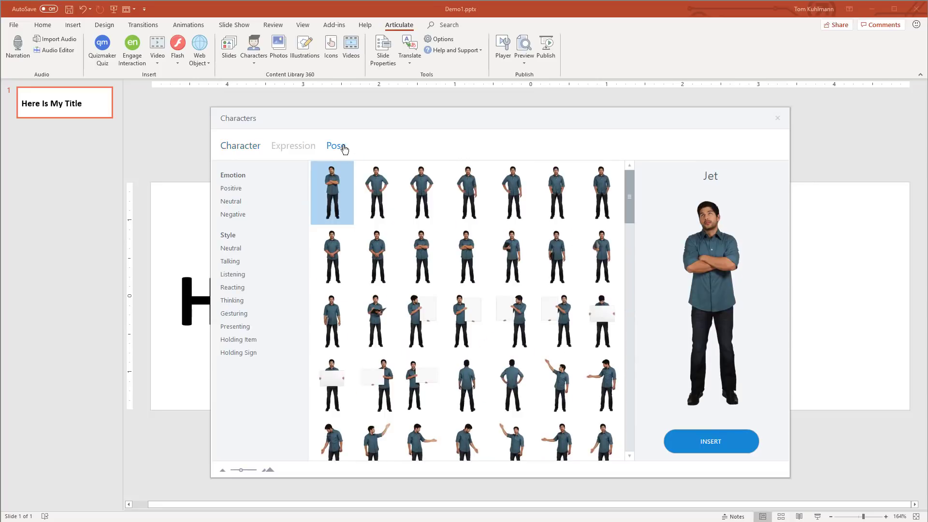
left_click(715, 433)
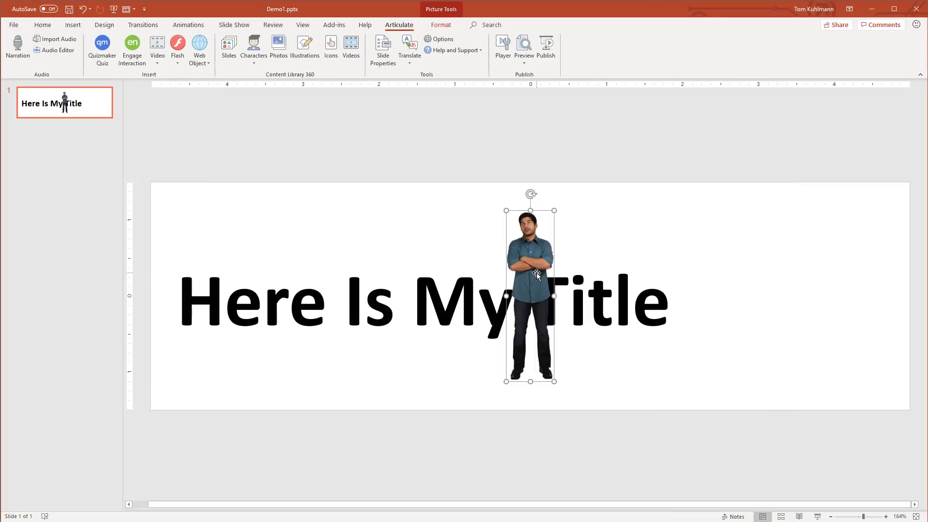
Move Jet to the slide's far right edge, clear of the title
left_click_drag(532, 278, 787, 293)
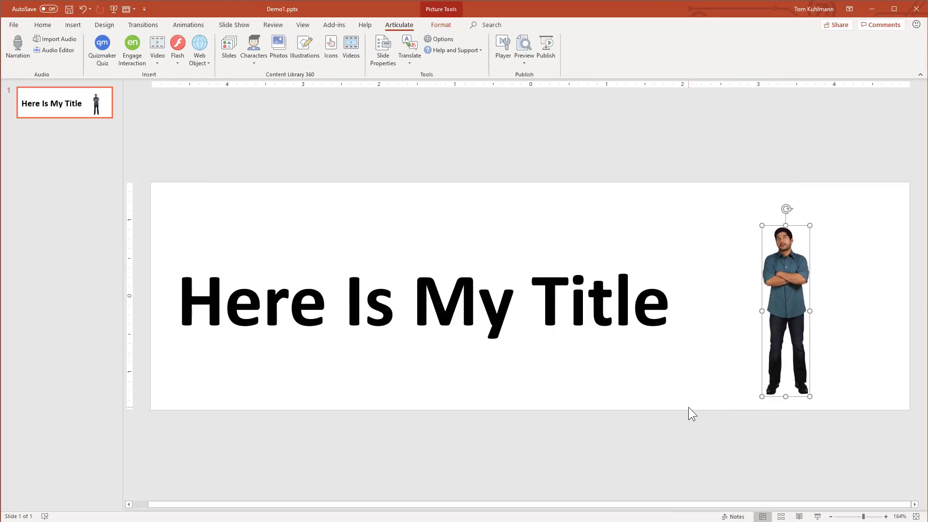
double_click(788, 273)
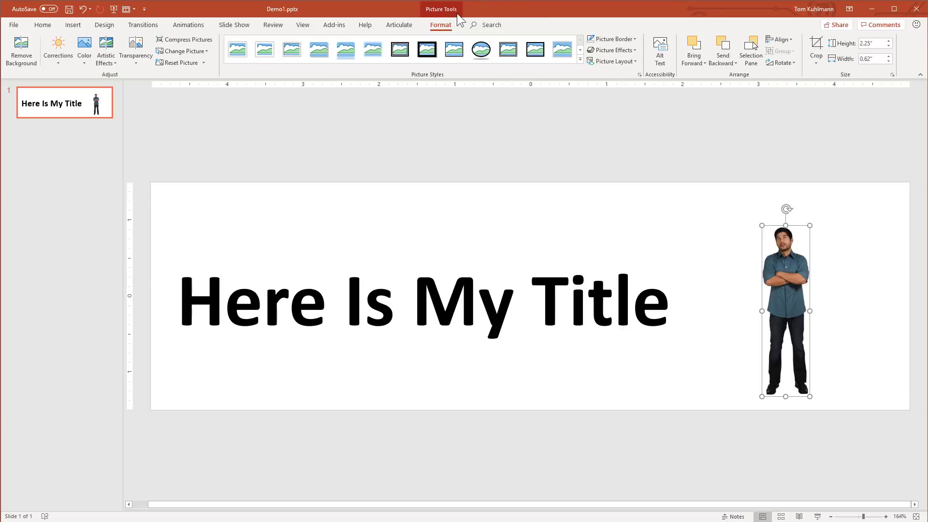
Crop Jet's picture to the upper body and then to a 1:1 square
left_click(822, 64)
left_click(816, 44)
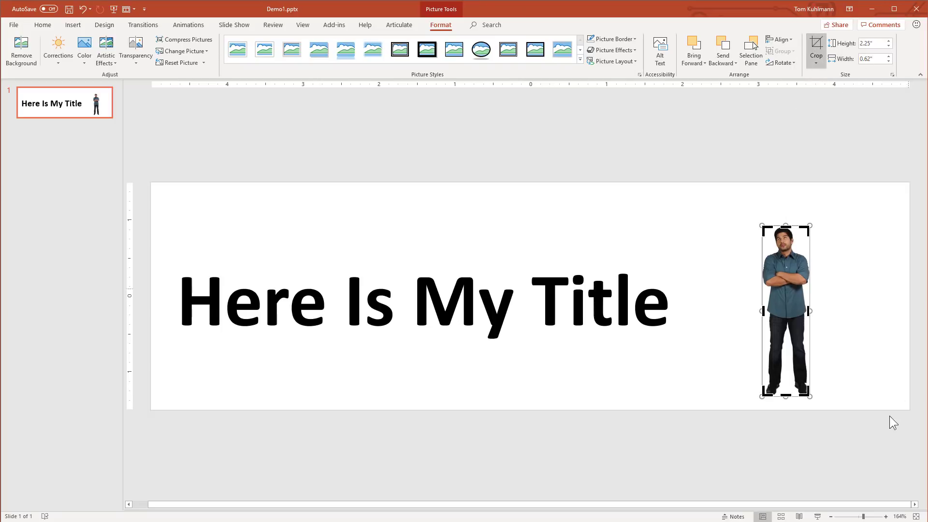
left_click_drag(786, 397, 786, 305)
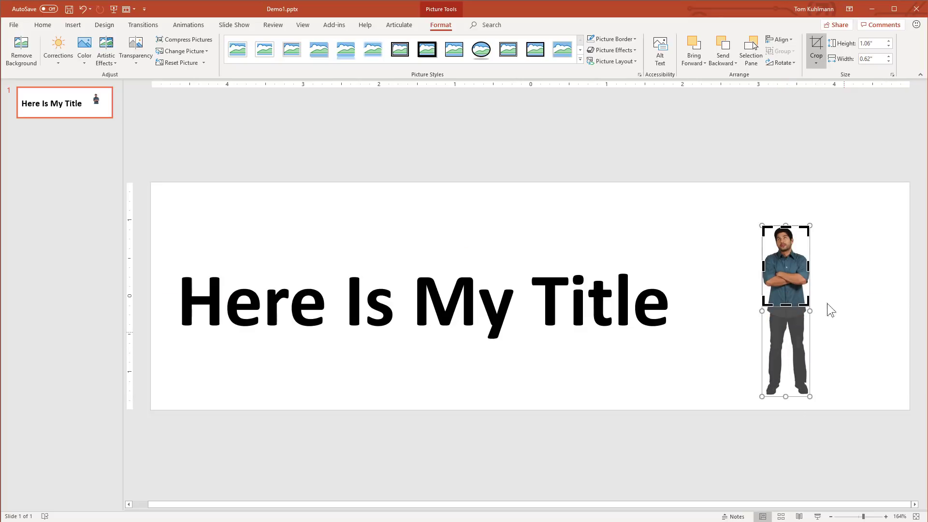
left_click(816, 60)
mouse_move(828, 91)
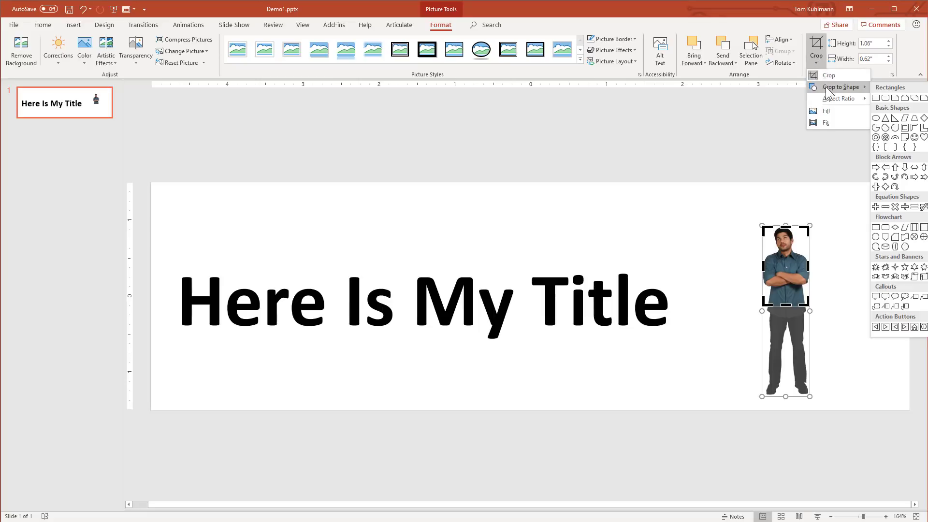
key("Escape")
key("Escape")
key("Escape")
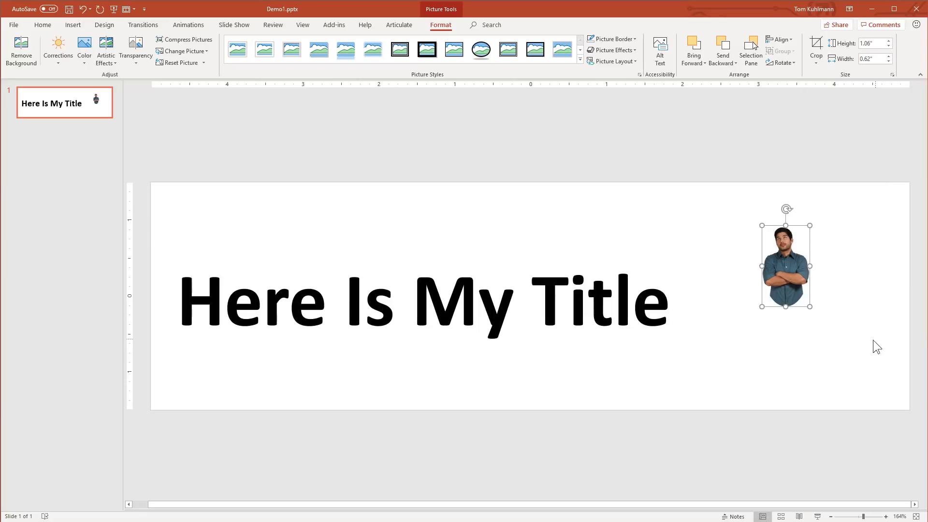
left_click(817, 60)
mouse_move(846, 102)
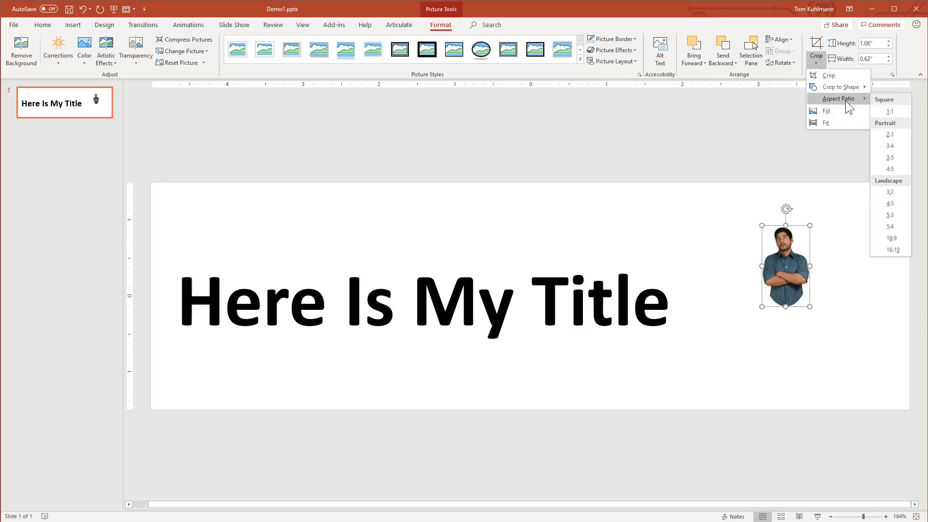
left_click(889, 111)
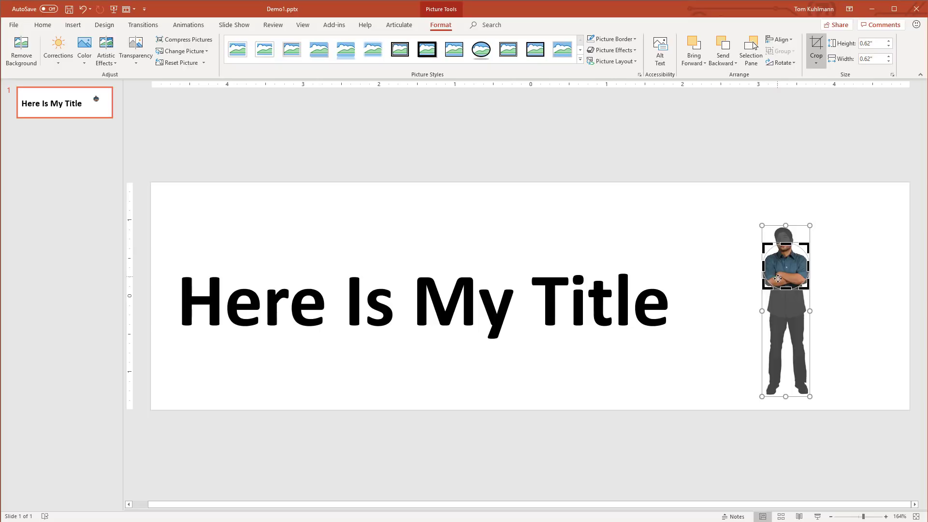
left_click(817, 62)
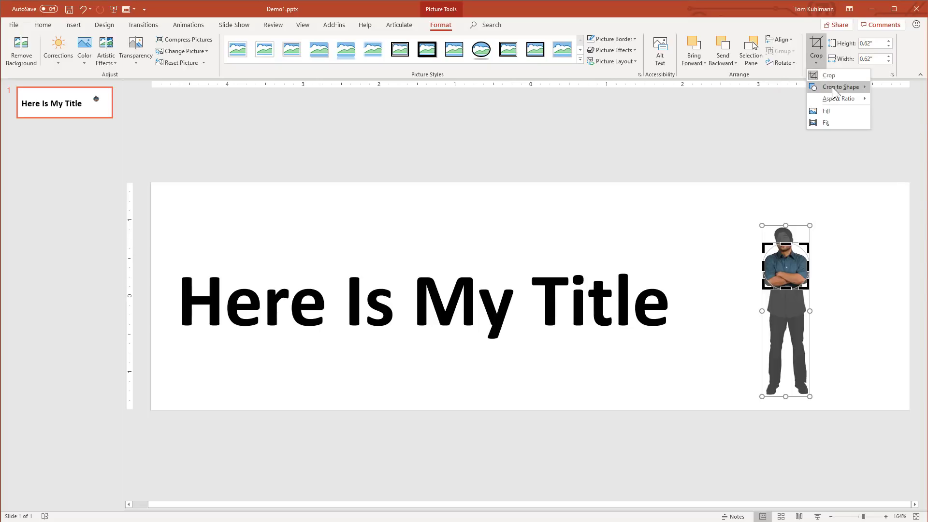
mouse_move(841, 87)
left_click(877, 104)
key("Escape")
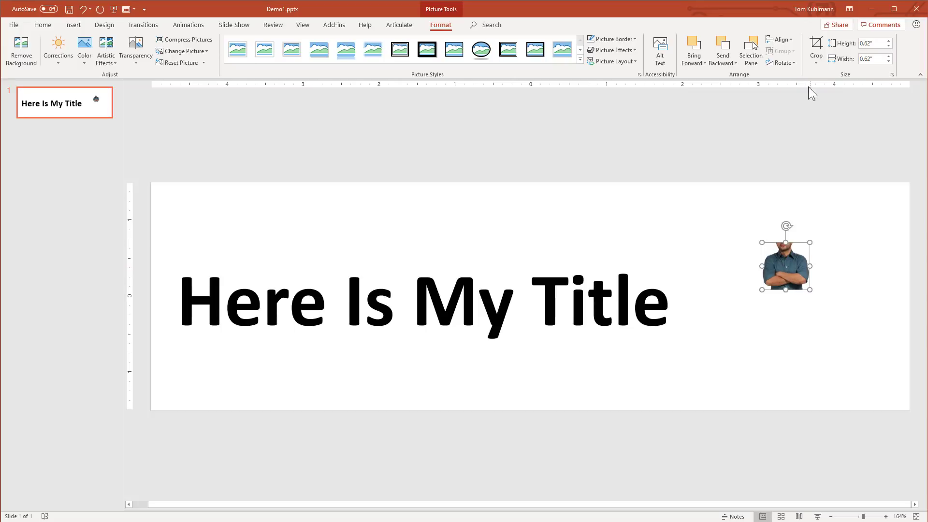
Reposition Jet within the square crop so his head and shoulders fill the frame
left_click(818, 50)
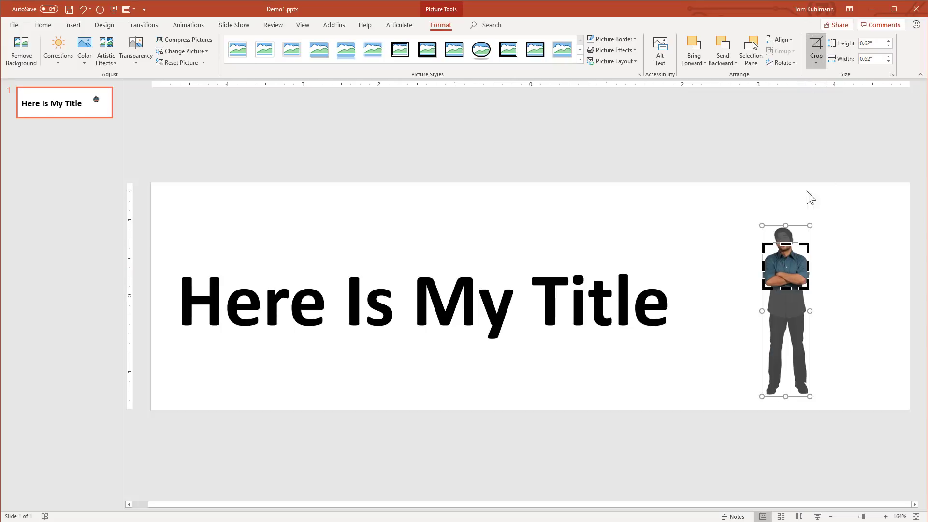
left_click_drag(781, 308, 784, 328)
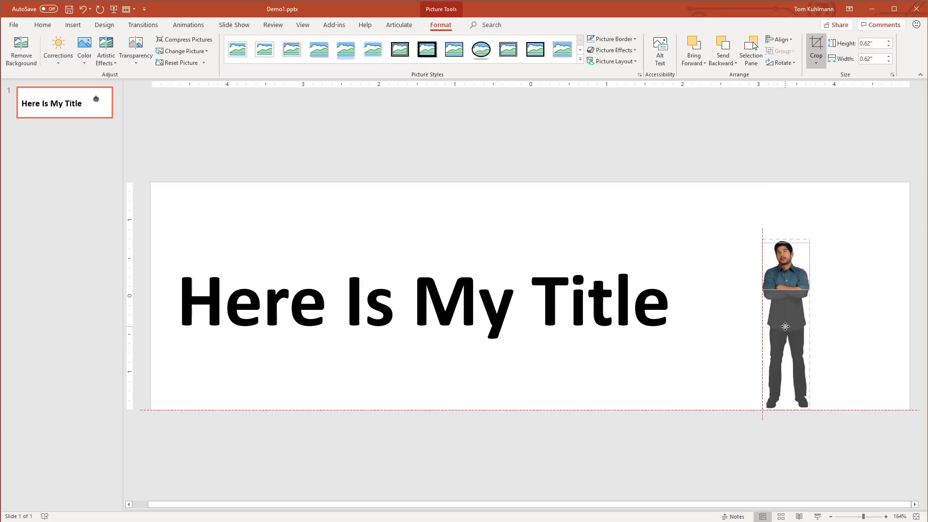
left_click(729, 292)
left_click(792, 290)
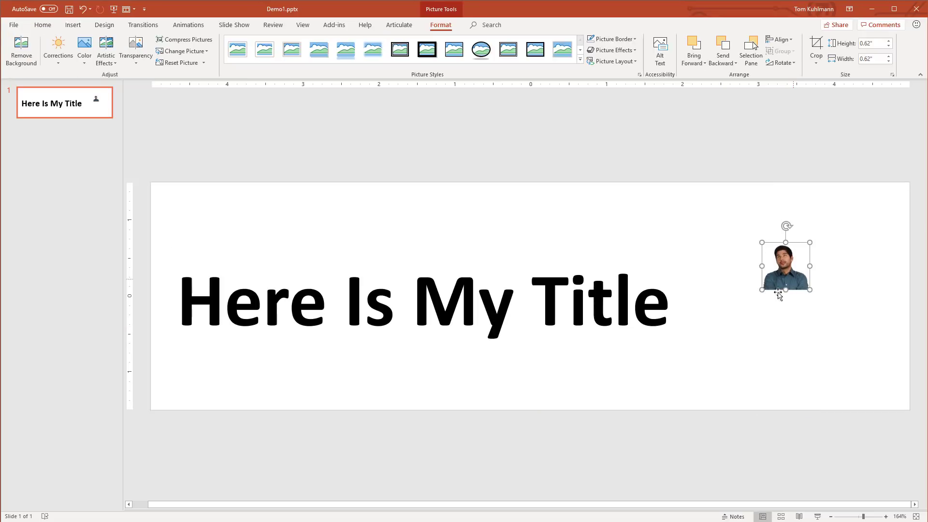
Enlarge the square portrait to about 3.1 by 3.1 inches at the slide's bottom-right beside the title
left_click_drag(762, 289, 700, 408)
left_click_drag(809, 245, 913, 167)
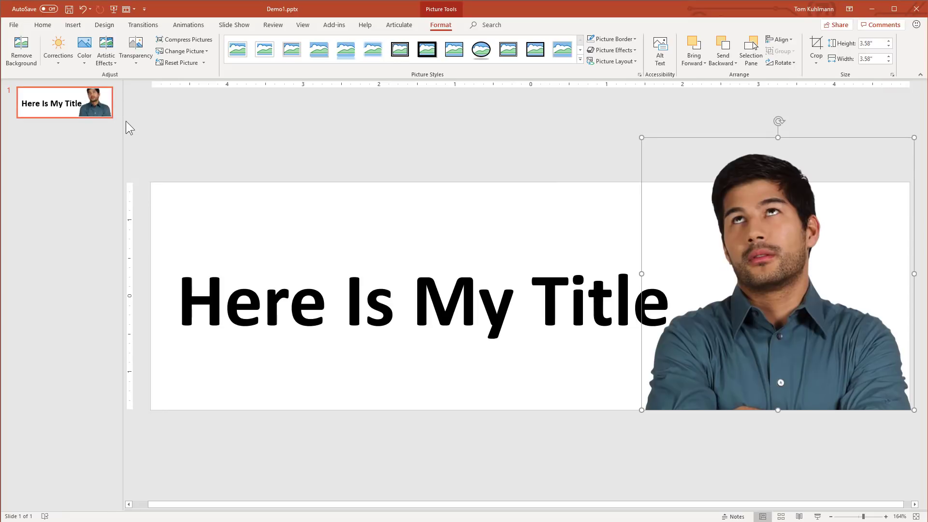
left_click_drag(130, 128, 205, 131)
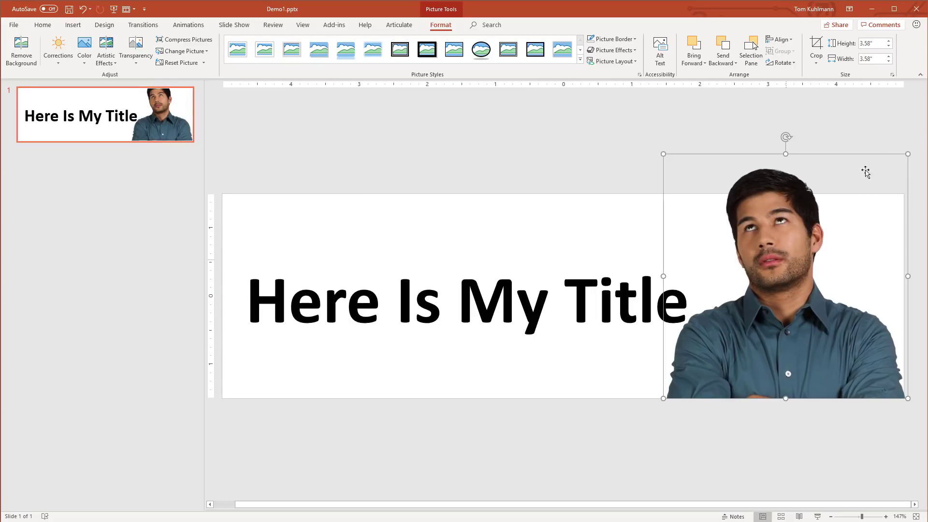
left_click_drag(907, 154, 876, 196)
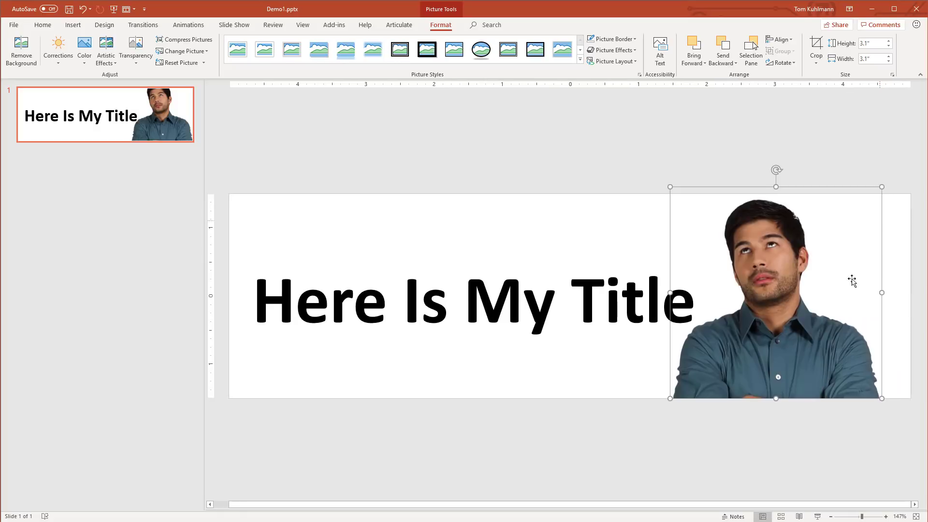
left_click_drag(851, 280, 864, 281)
left_click(597, 201)
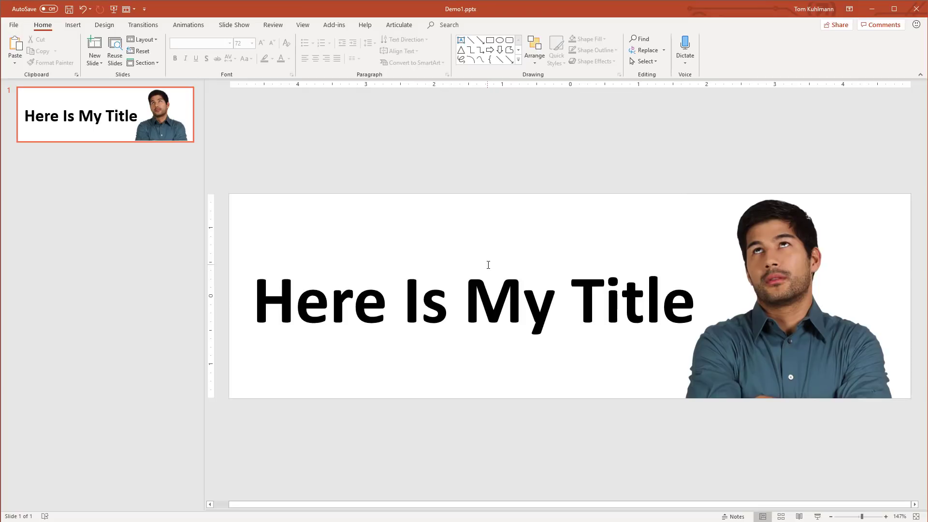
left_click(13, 24)
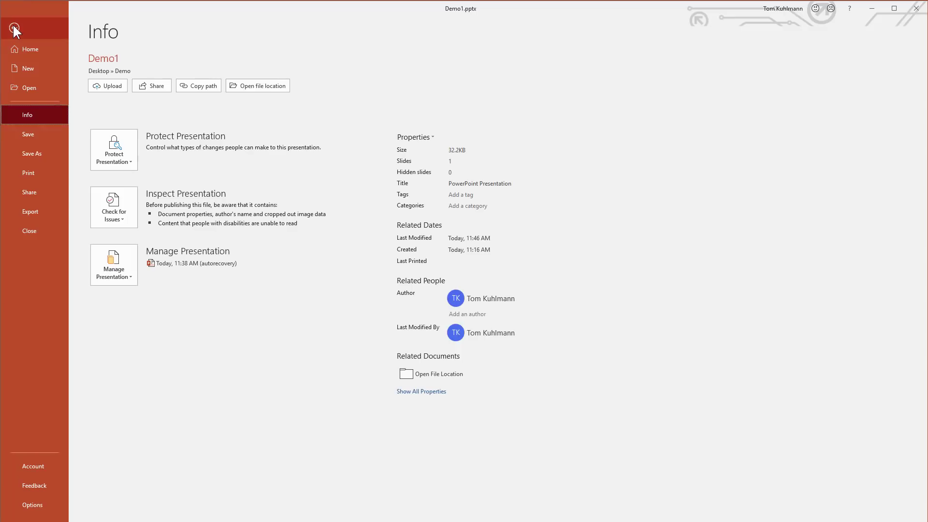
left_click(22, 152)
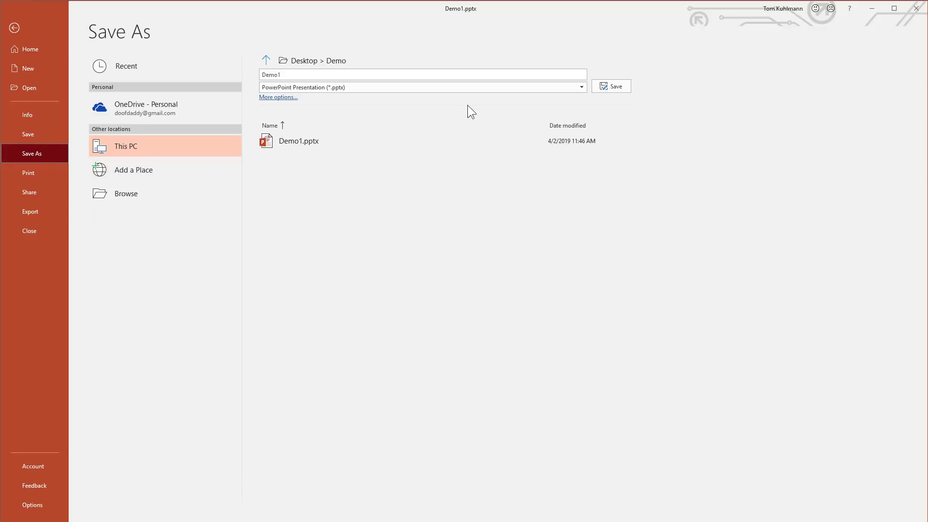
left_click(456, 88)
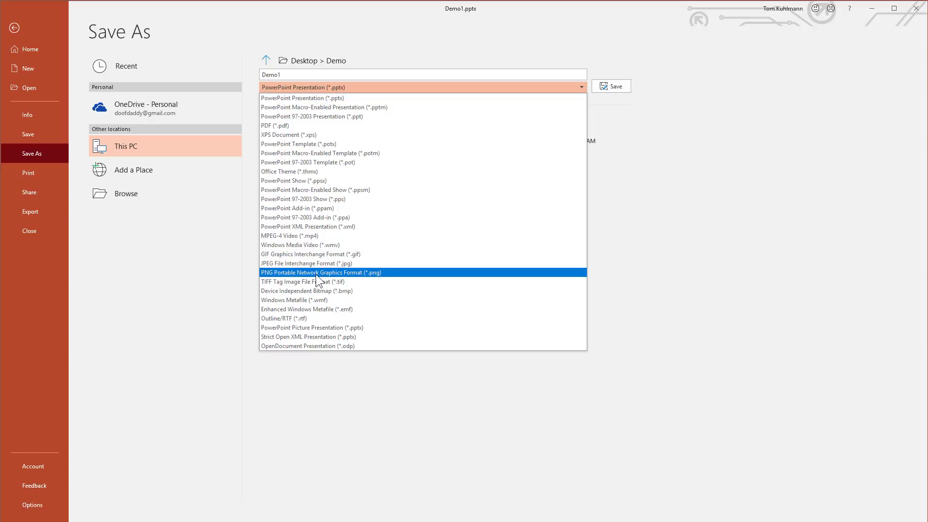
left_click(654, 331)
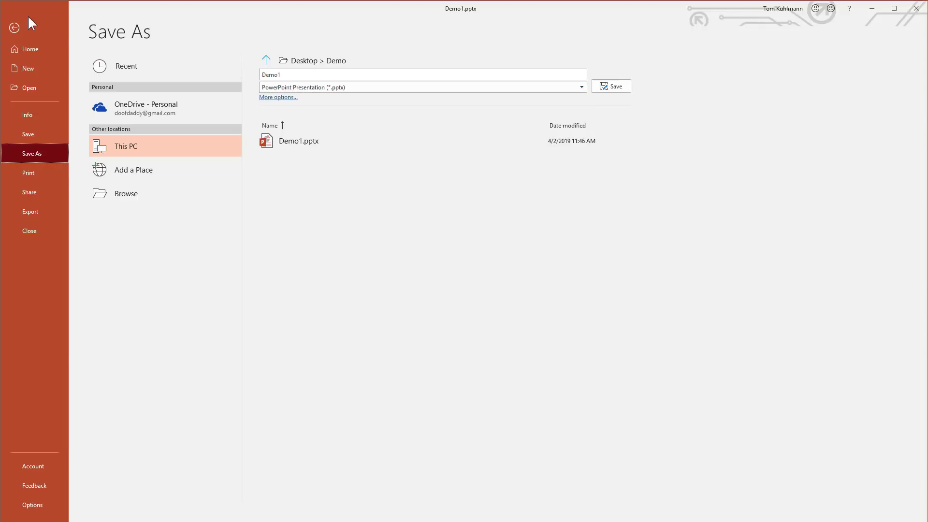
left_click(14, 28)
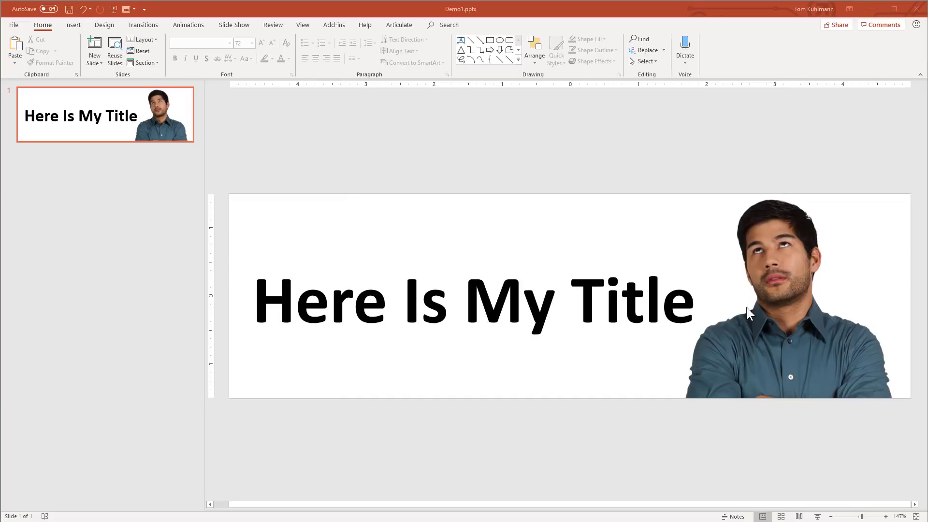
Duplicate the title-and-character banner as slide 2 with Ctrl+D and select its Jet picture
left_click(166, 129)
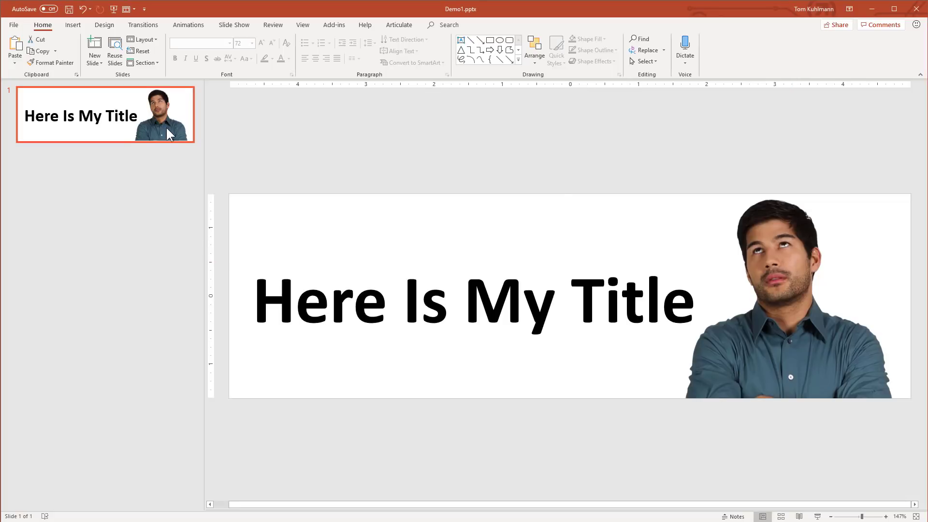
key("ctrl+d")
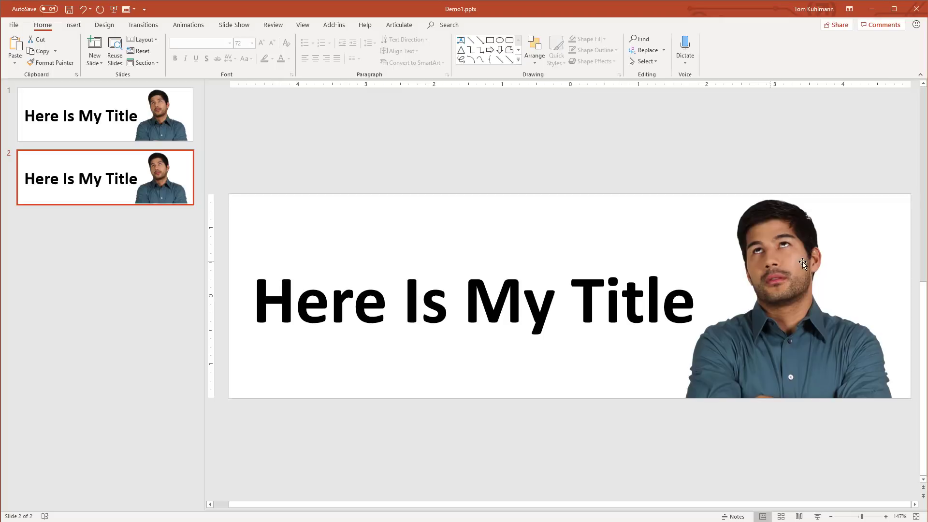
left_click(768, 269)
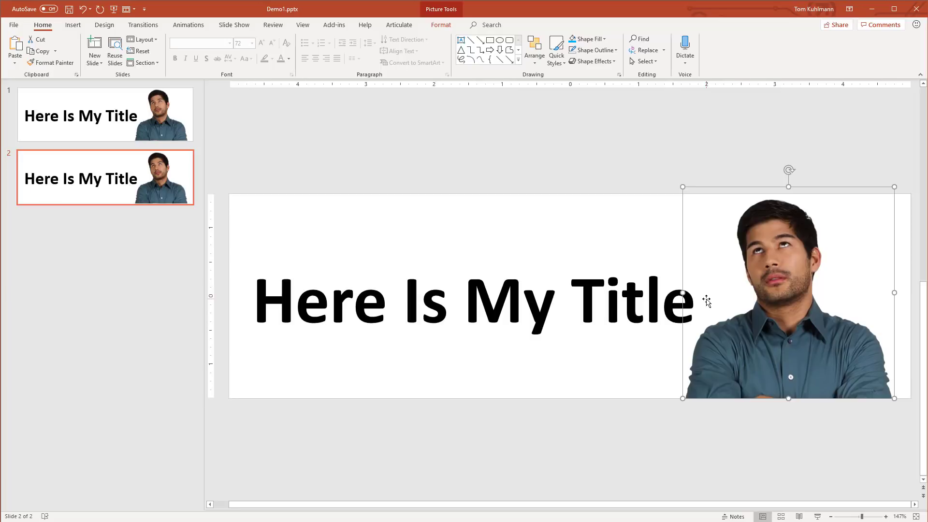
Recolor the Jet portrait on slide 2 to Light Gray, Background color 2 Light
double_click(772, 264)
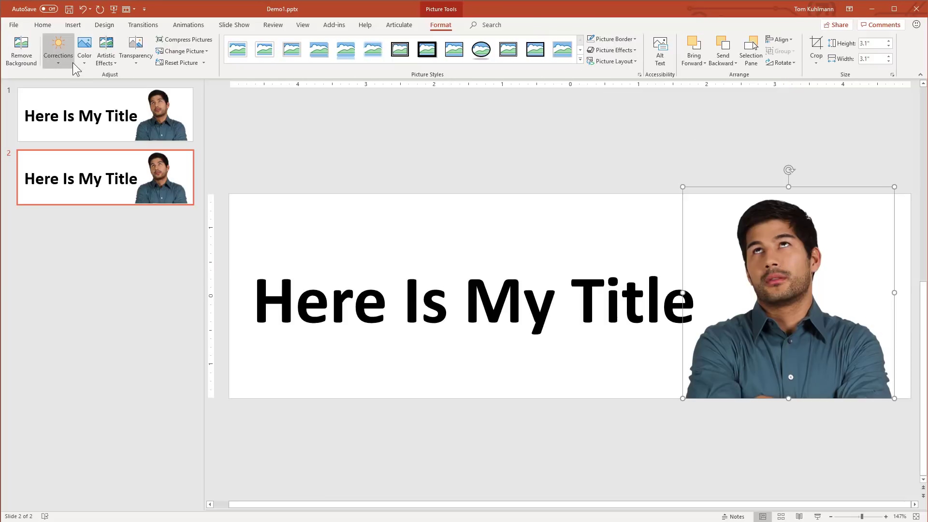
left_click(58, 61)
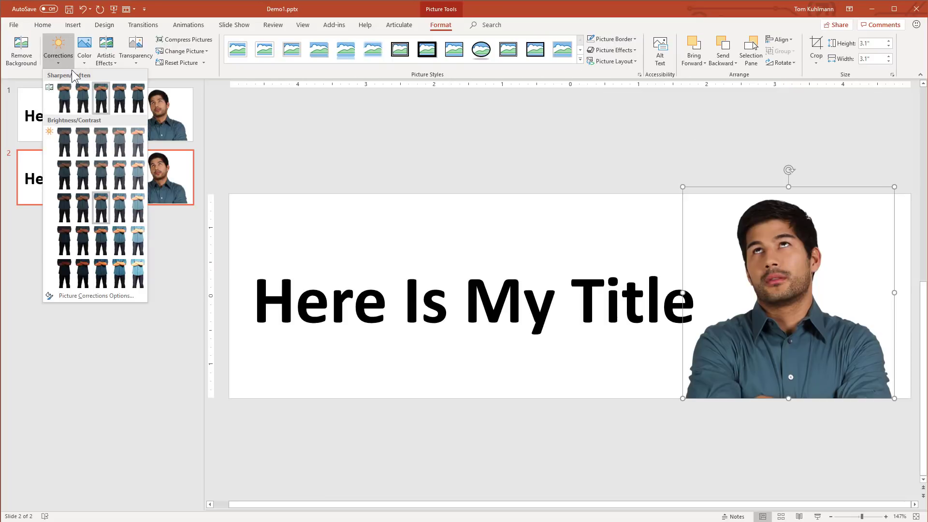
left_click(84, 61)
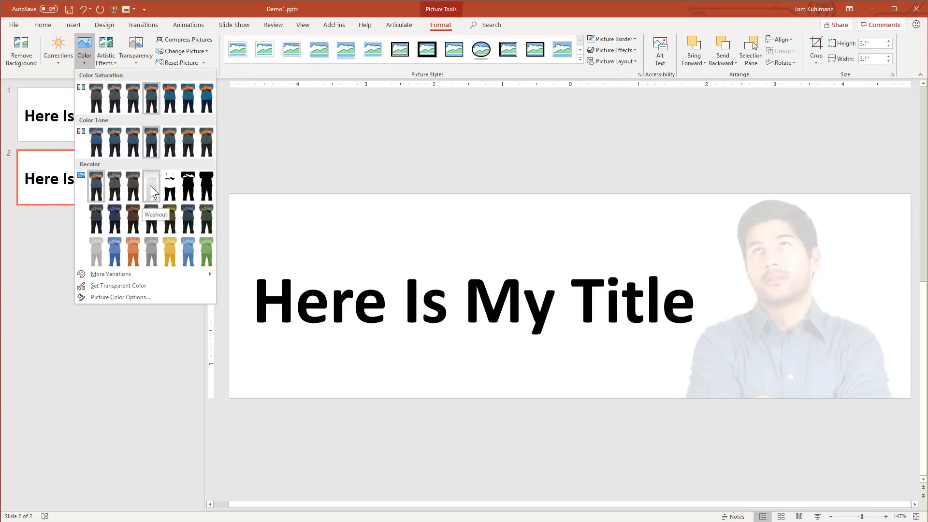
left_click(97, 248)
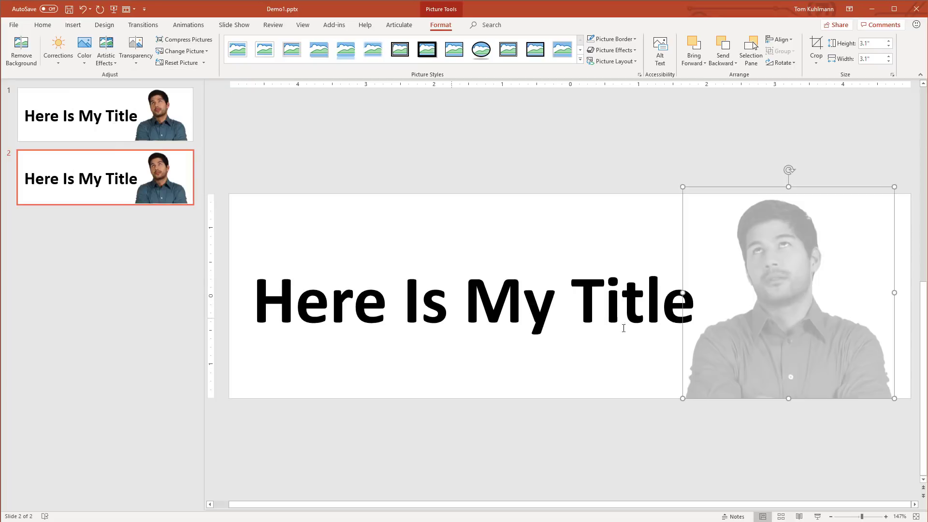
left_click(565, 309)
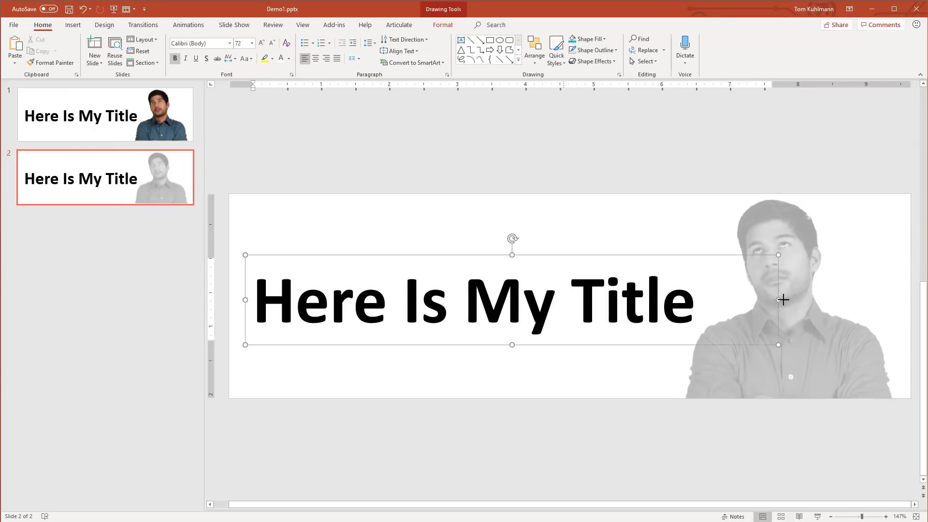
Widen the slide 2 title box across the slide and enlarge its text to 96 pt
left_click_drag(782, 300, 899, 307)
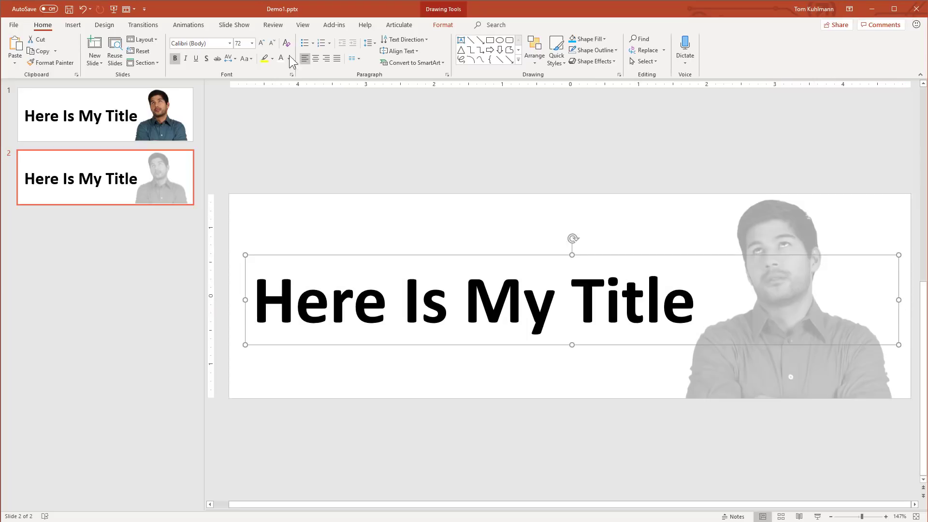
left_click(264, 44)
left_click(263, 45)
left_click(263, 45)
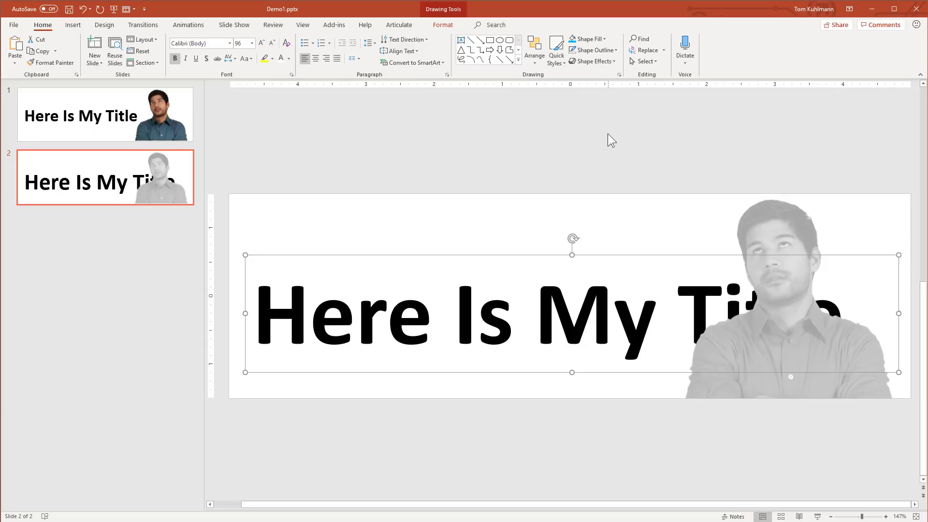
Use the Selection Pane to move TextBox 6 above Jet, placing the title in front
left_click(534, 52)
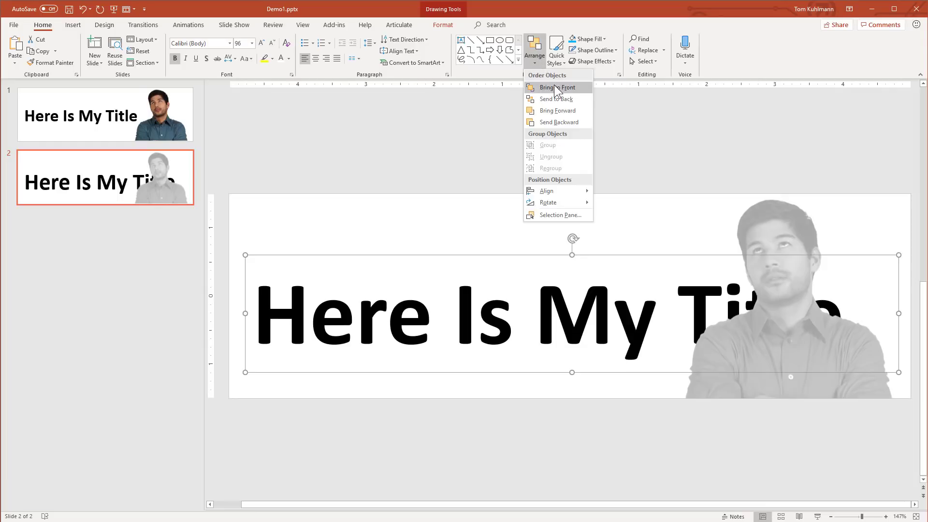
left_click(454, 114)
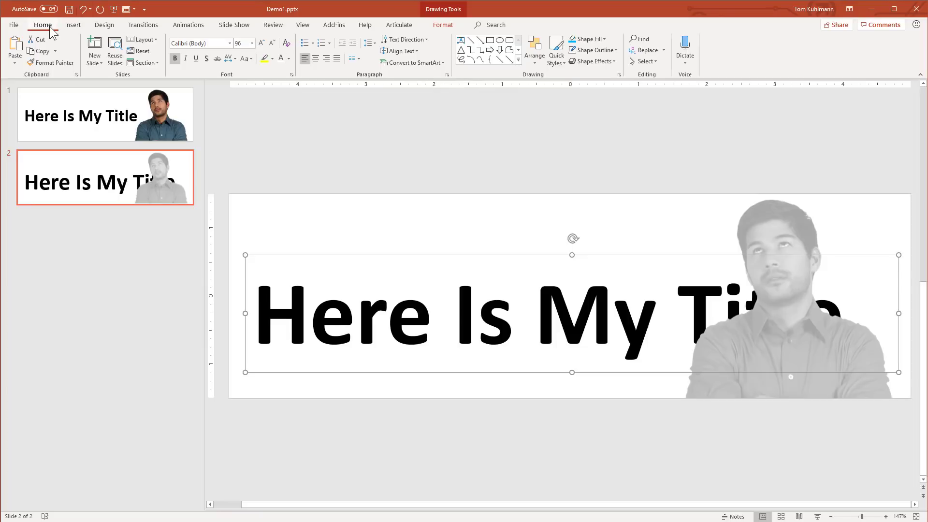
left_click(643, 61)
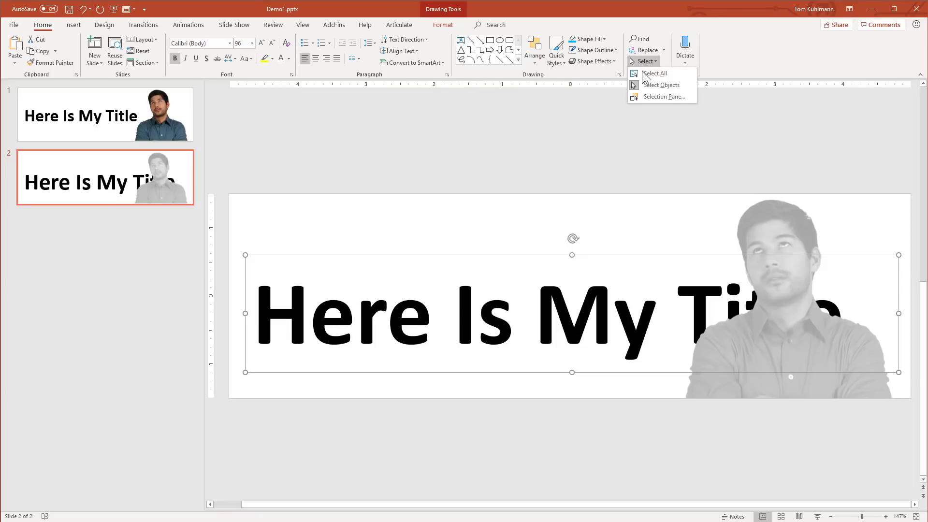
left_click(645, 98)
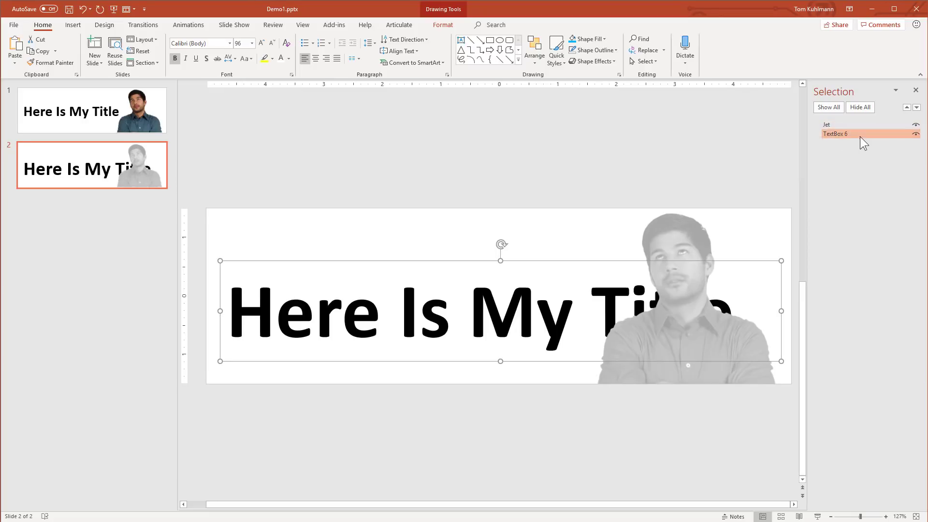
left_click(906, 106)
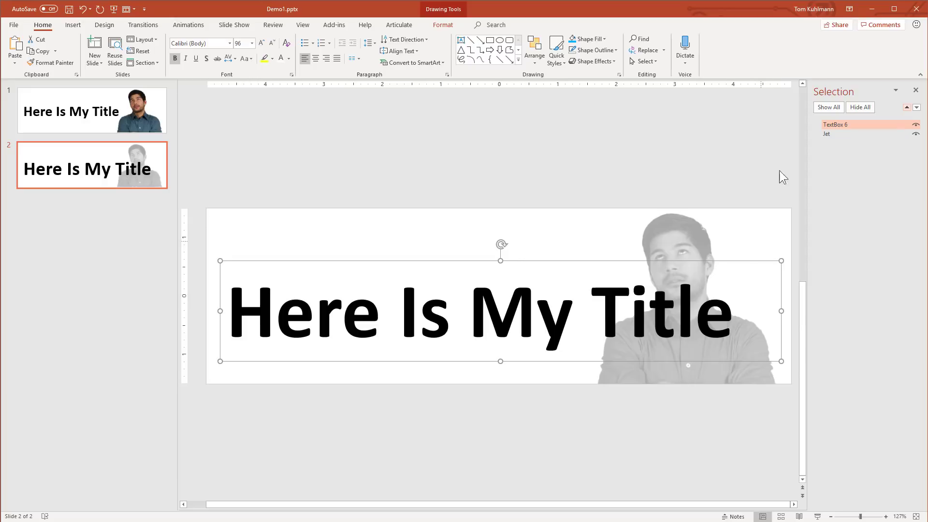